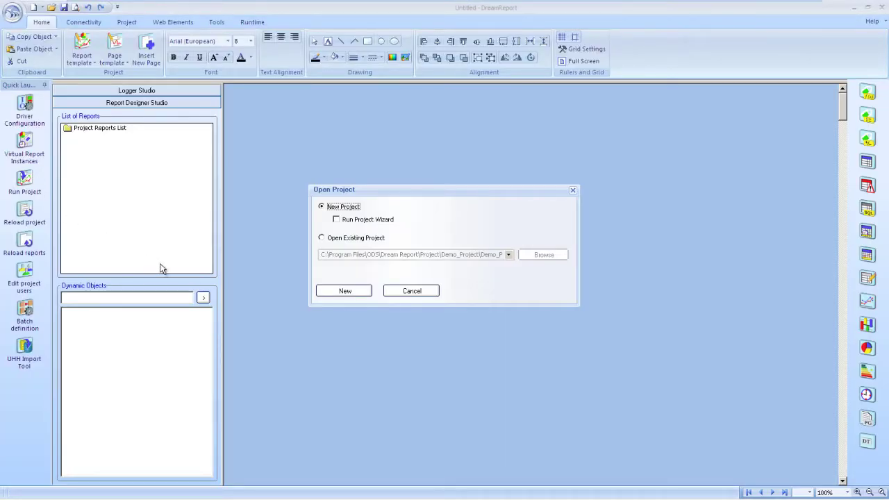
- Open the demo project and rename Report_0 to 'Automatic Statistical Tables'
{"action": "left_click", "coordinate": [321, 239]}
{"action": "left_click", "coordinate": [338, 290]}
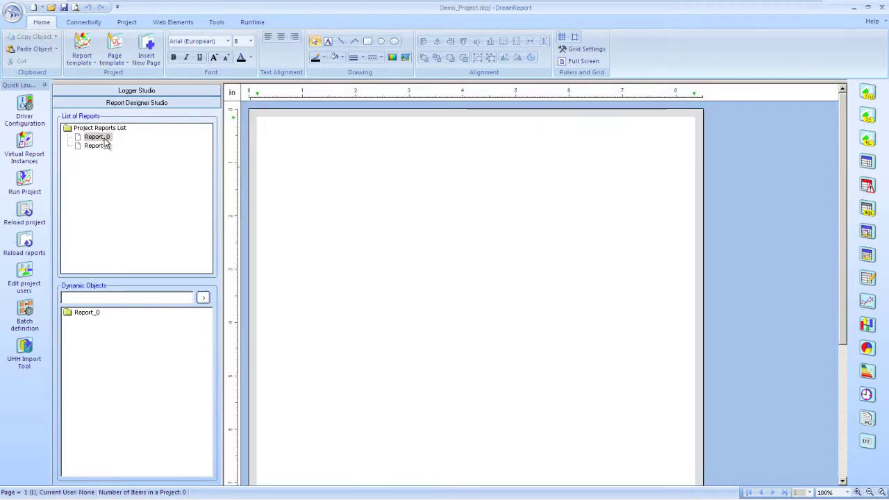
{"action": "double_click", "coordinate": [105, 139]}
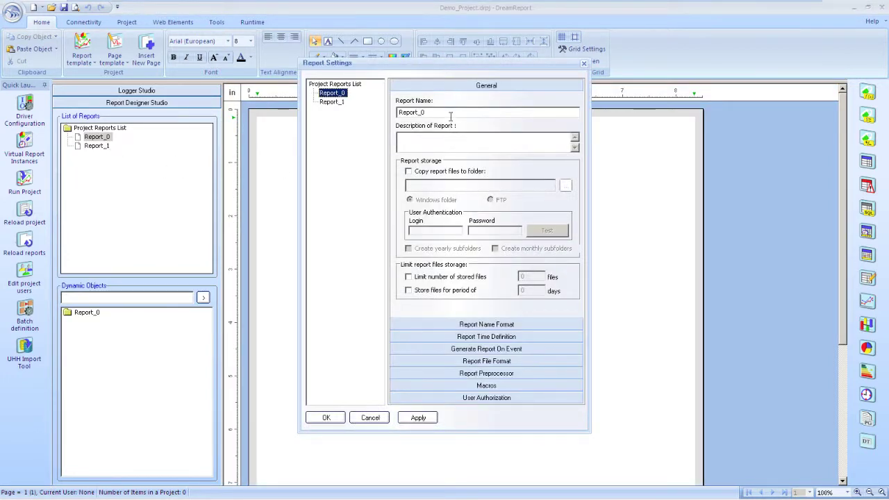
{"action": "double_click", "coordinate": [450, 113]}
{"action": "type", "text": "Automatic Statistical Tables"}
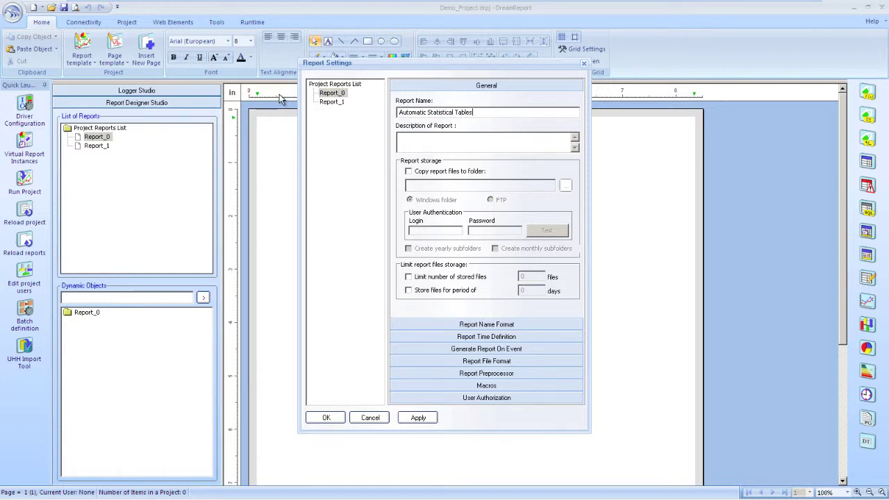
{"action": "left_click", "coordinate": [436, 361]}
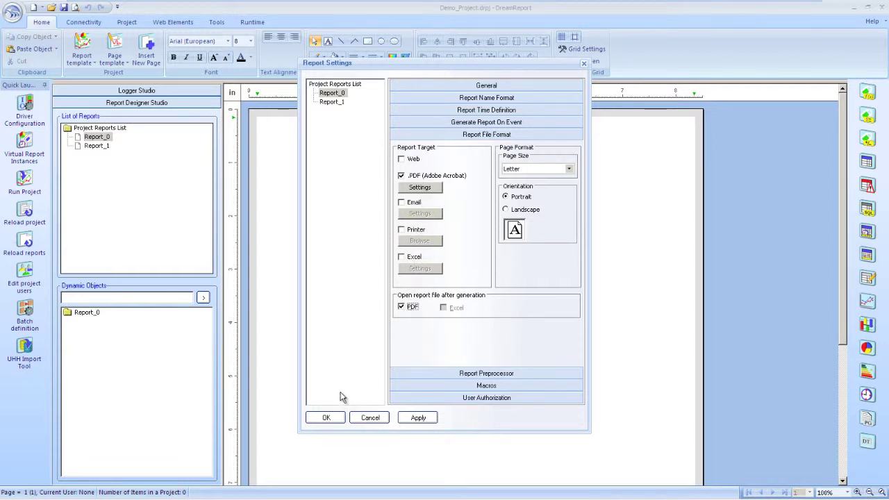
{"action": "left_click", "coordinate": [326, 417]}
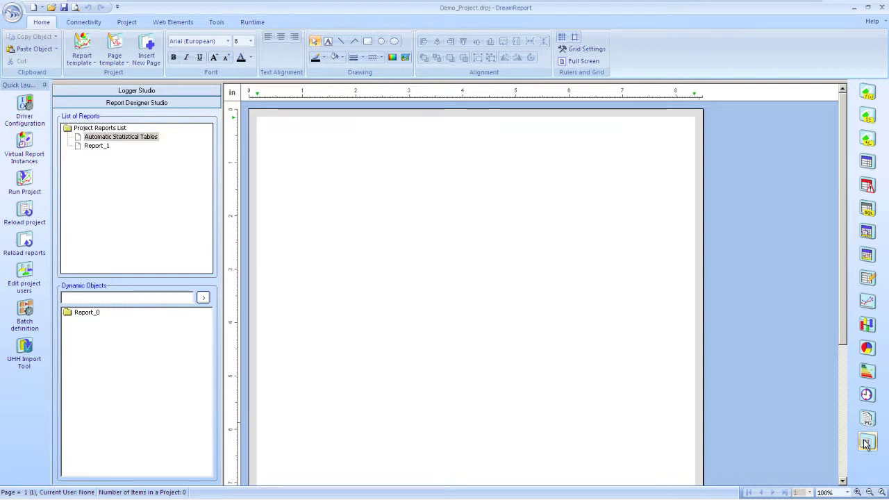
- Add a bold 16-point report-name title at the page top and draw a table area below it
{"action": "left_click", "coordinate": [866, 443]}
{"action": "left_click_drag", "start_coordinate": [276, 130], "coordinate": [623, 154]}
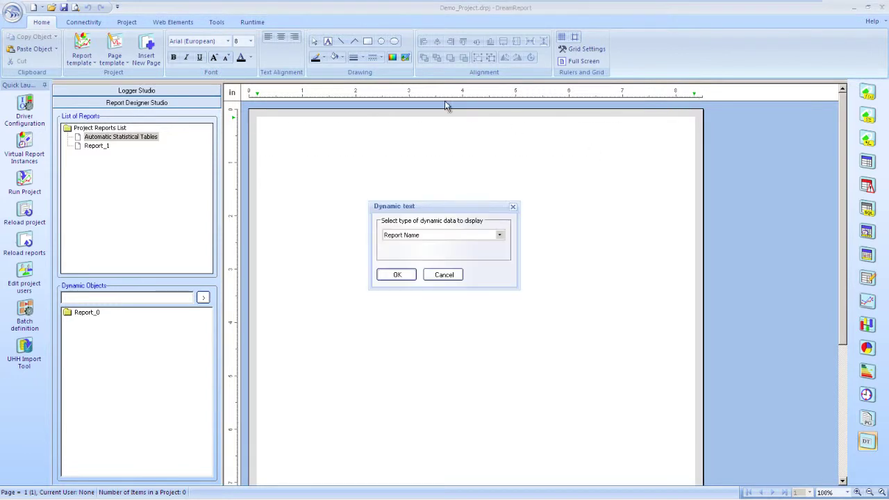
{"action": "left_click", "coordinate": [397, 274]}
{"action": "left_click", "coordinate": [250, 41]}
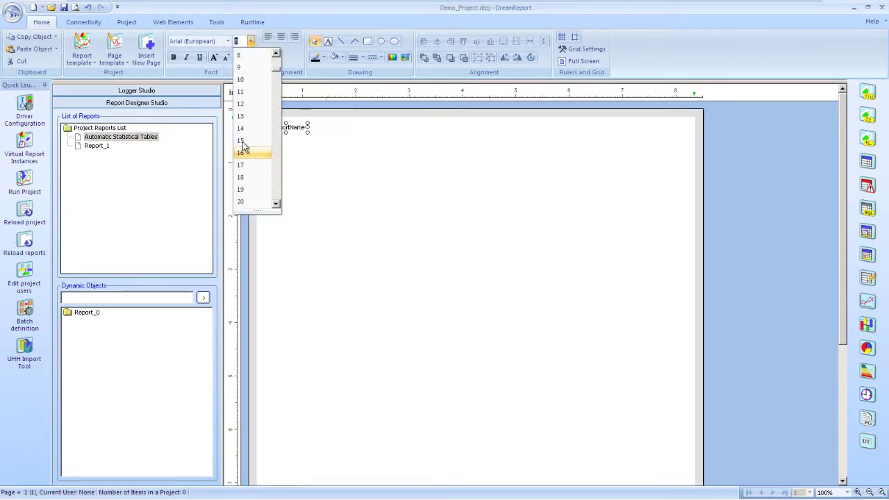
{"action": "left_click", "coordinate": [174, 57]}
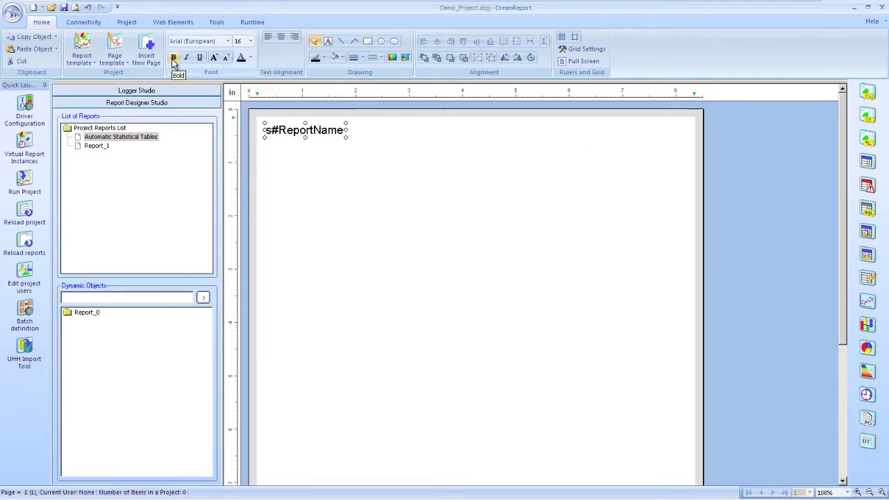
{"action": "left_click", "coordinate": [174, 57]}
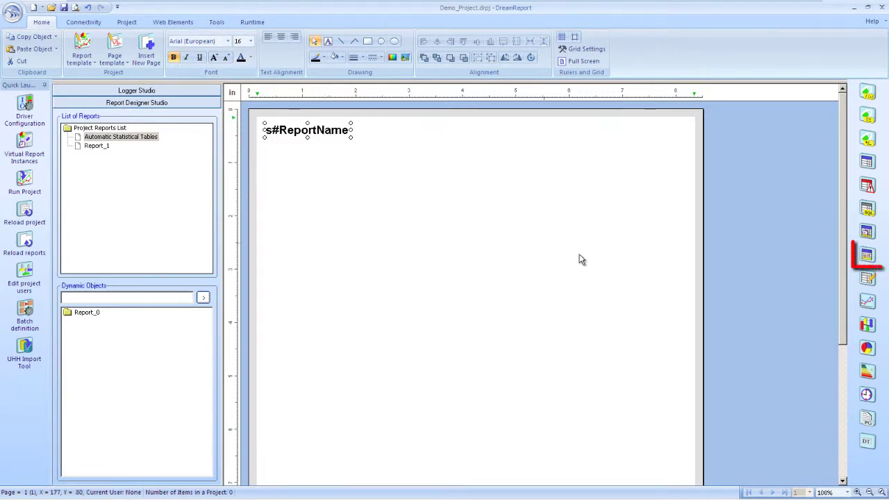
{"action": "left_click_drag", "start_coordinate": [266, 145], "coordinate": [683, 358]}
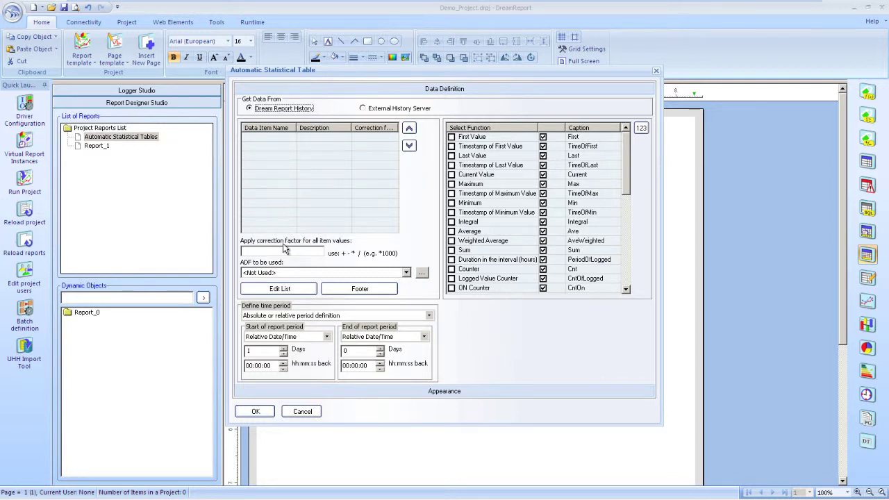
- Add SCADA tags Tank1, Tank2, Tank3, Temp1, Temp2 and Temp3 as the table's data items
{"action": "left_click", "coordinate": [279, 289]}
{"action": "left_click", "coordinate": [408, 101]}
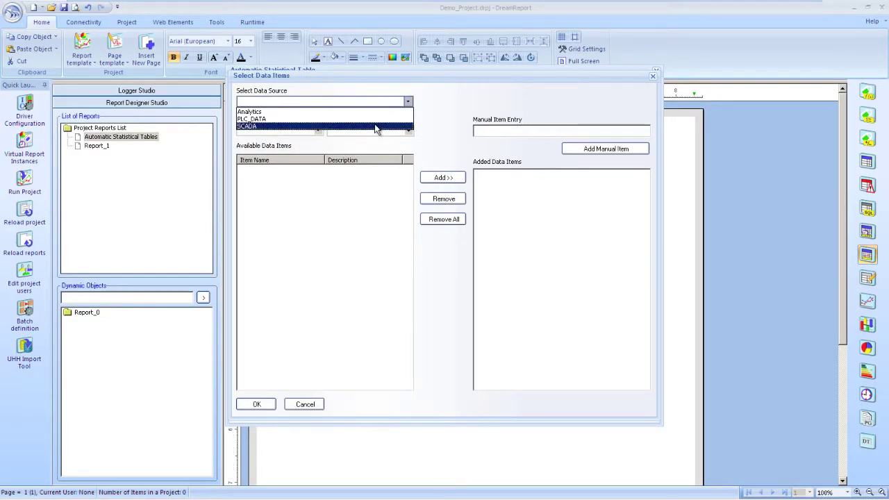
{"action": "left_click", "coordinate": [374, 126]}
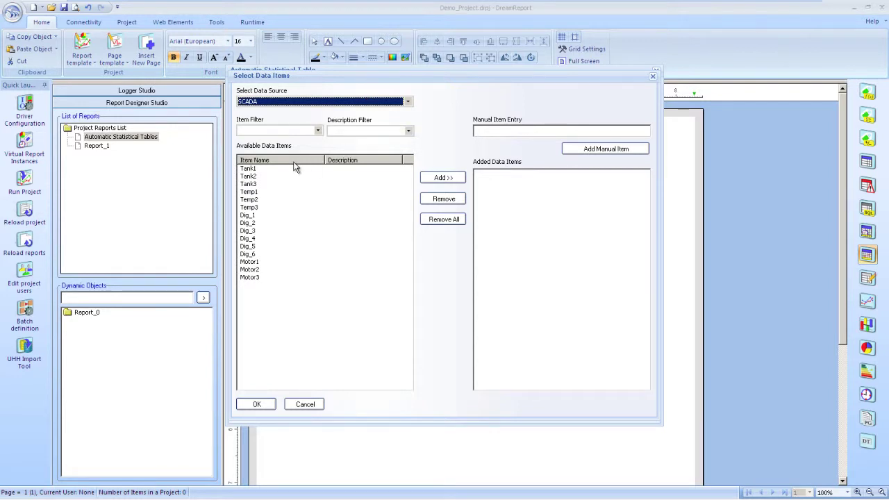
{"action": "left_click", "coordinate": [251, 169]}
{"action": "left_click", "coordinate": [251, 208], "text": "shift"}
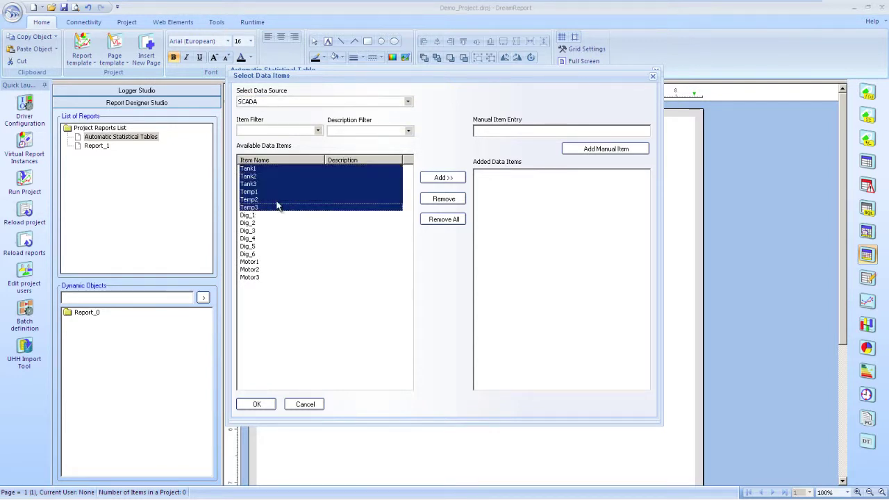
{"action": "left_click", "coordinate": [440, 178]}
{"action": "left_click", "coordinate": [256, 404]}
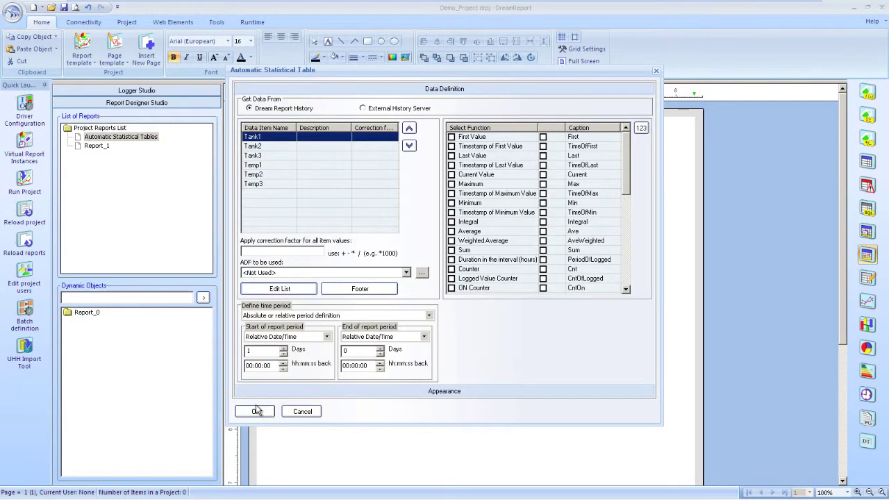
- Tick First Value, Last Value, Maximum, Minimum and Average in the function list
{"action": "left_click", "coordinate": [451, 137]}
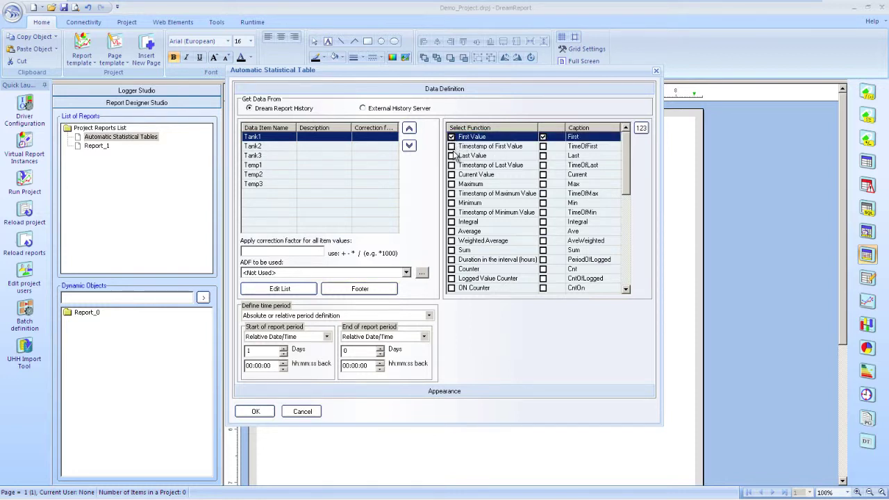
{"action": "left_click", "coordinate": [451, 156]}
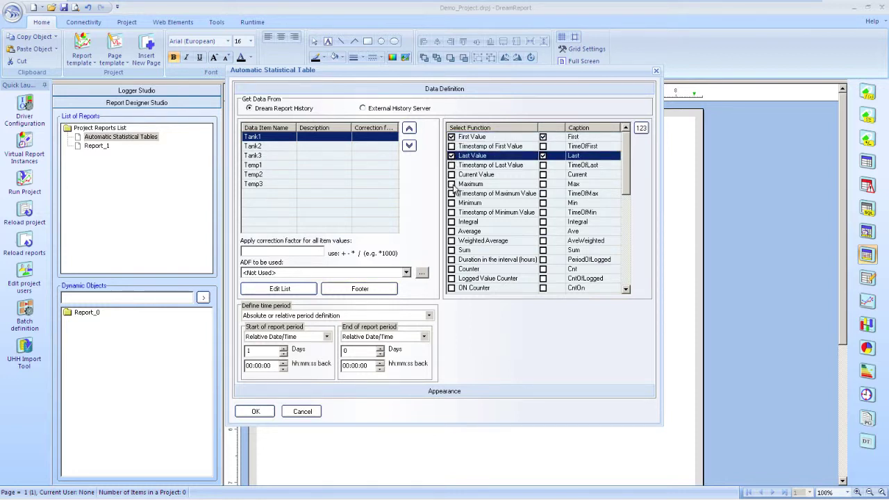
{"action": "left_click", "coordinate": [451, 184]}
{"action": "left_click", "coordinate": [451, 203]}
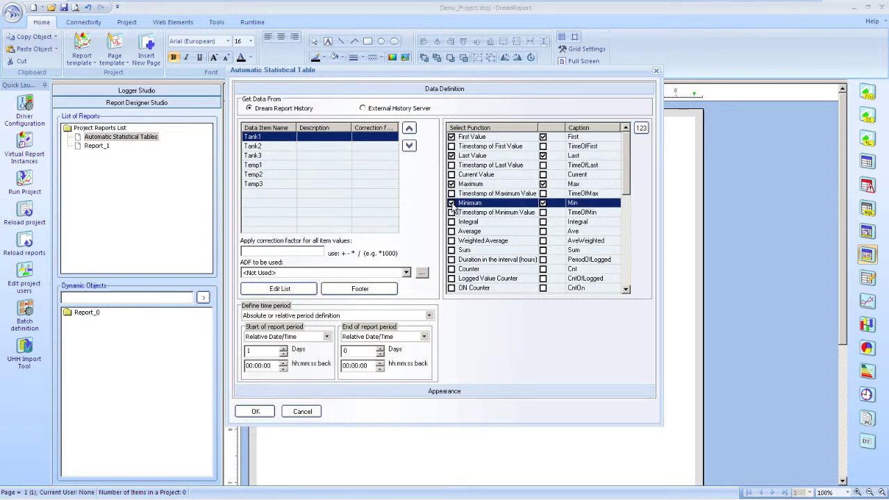
{"action": "left_click", "coordinate": [451, 231]}
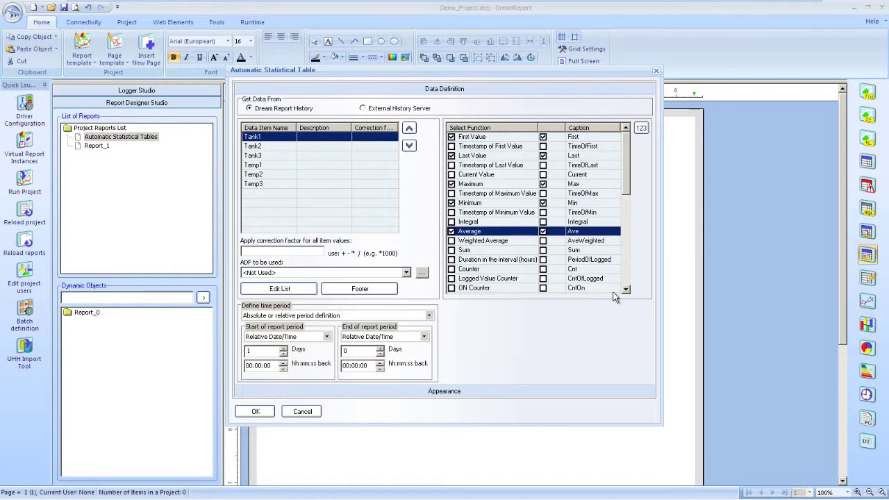
{"action": "left_click", "coordinate": [626, 290]}
{"action": "left_click", "coordinate": [626, 290]}
{"action": "left_click", "coordinate": [626, 289]}
{"action": "left_click", "coordinate": [626, 289]}
{"action": "left_click", "coordinate": [626, 290]}
{"action": "scroll", "coordinate": [445, 201], "scroll_direction": "down", "scroll_amount": 3}
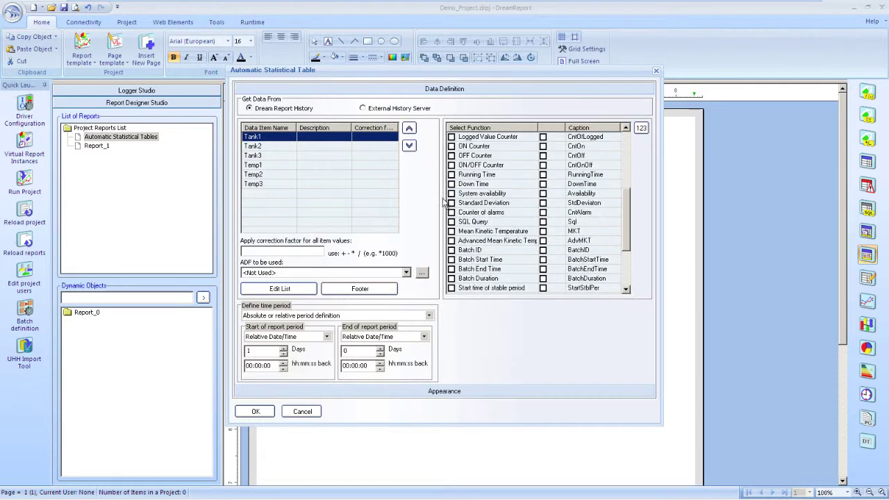
{"action": "left_click_drag", "start_coordinate": [627, 201], "coordinate": [627, 143]}
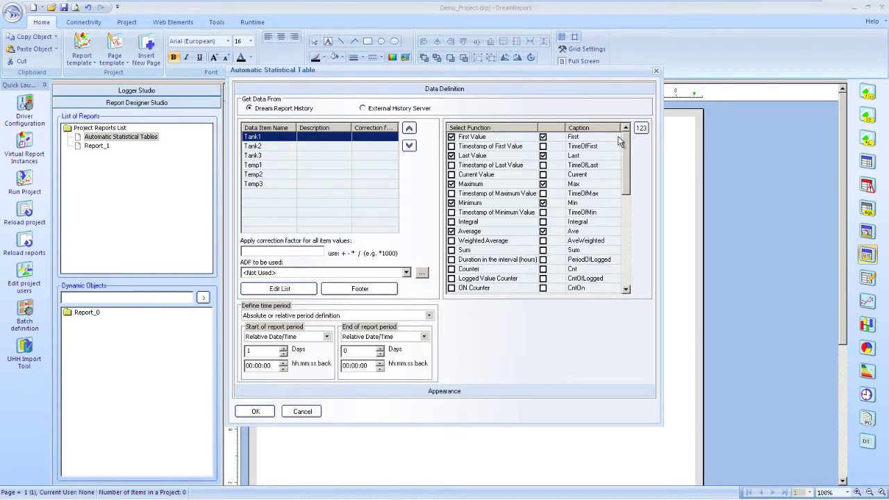
- Rename the Average caption to Avg and round it to one decimal place
{"action": "left_click", "coordinate": [617, 231]}
{"action": "left_click", "coordinate": [616, 230]}
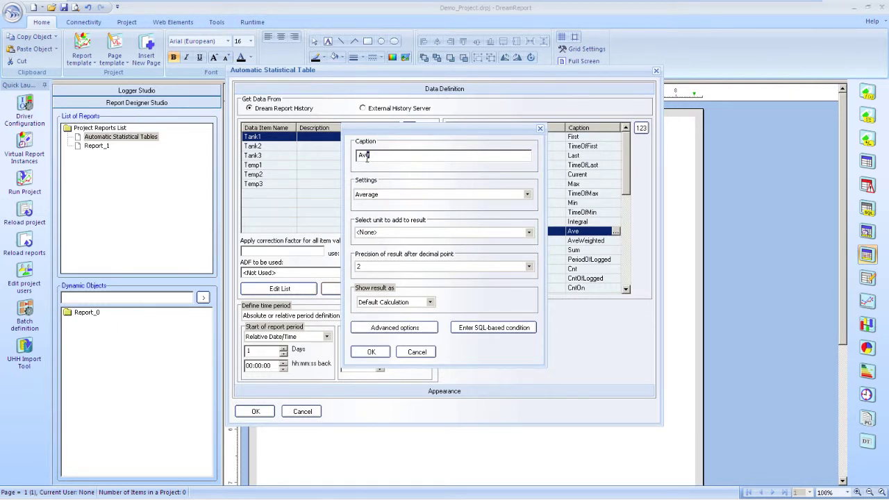
{"action": "type", "text": "g"}
{"action": "left_click", "coordinate": [529, 267]}
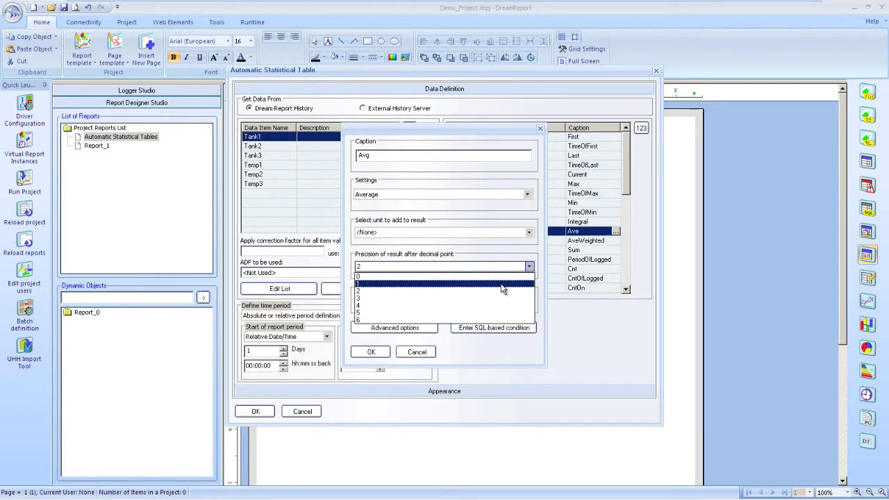
{"action": "left_click", "coordinate": [503, 284]}
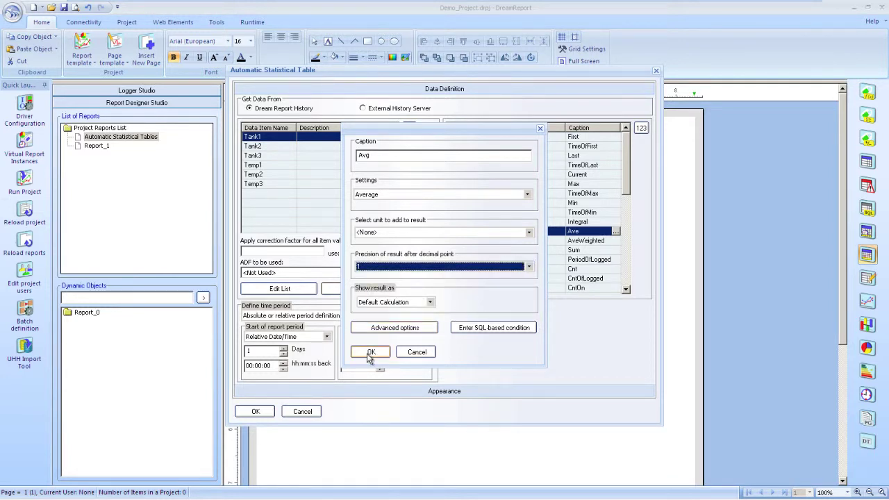
{"action": "left_click", "coordinate": [380, 331]}
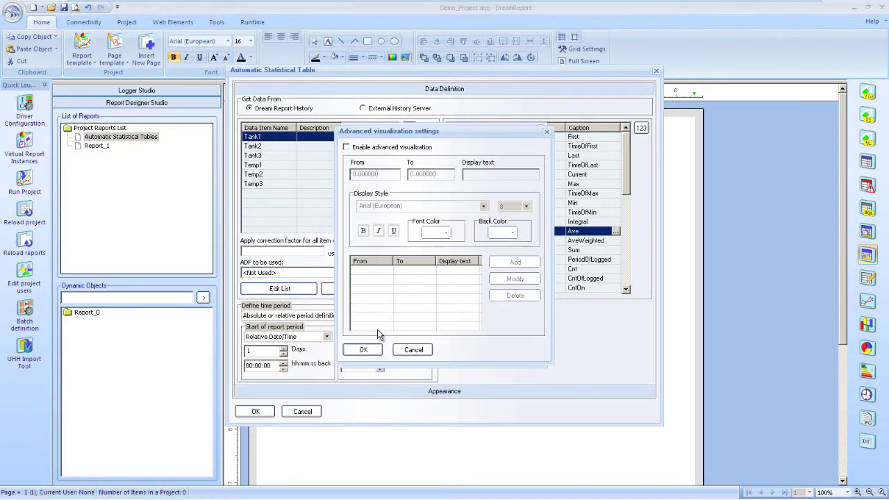
{"action": "left_click", "coordinate": [392, 154]}
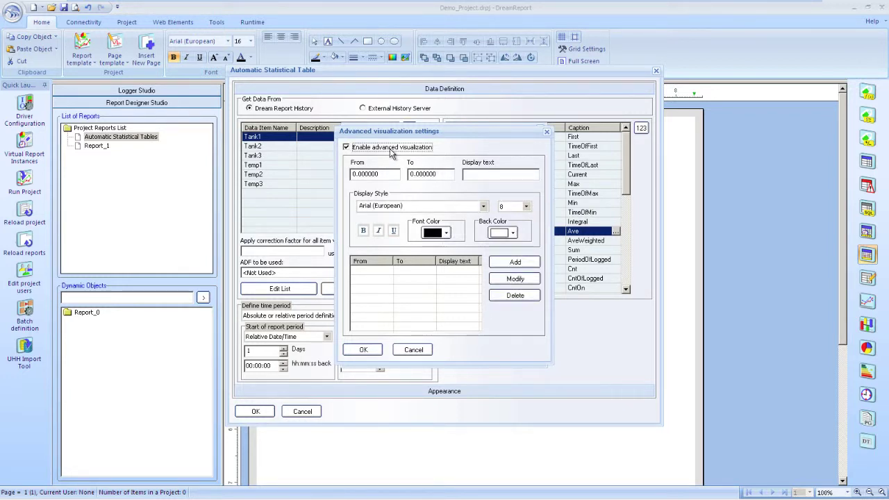
{"action": "left_click", "coordinate": [422, 175]}
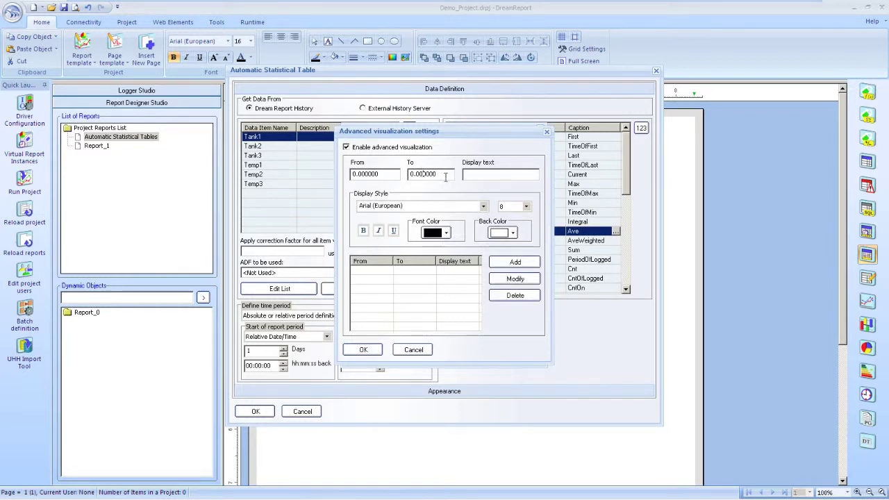
{"action": "left_click", "coordinate": [446, 233]}
{"action": "left_click", "coordinate": [447, 233]}
{"action": "left_click", "coordinate": [414, 350]}
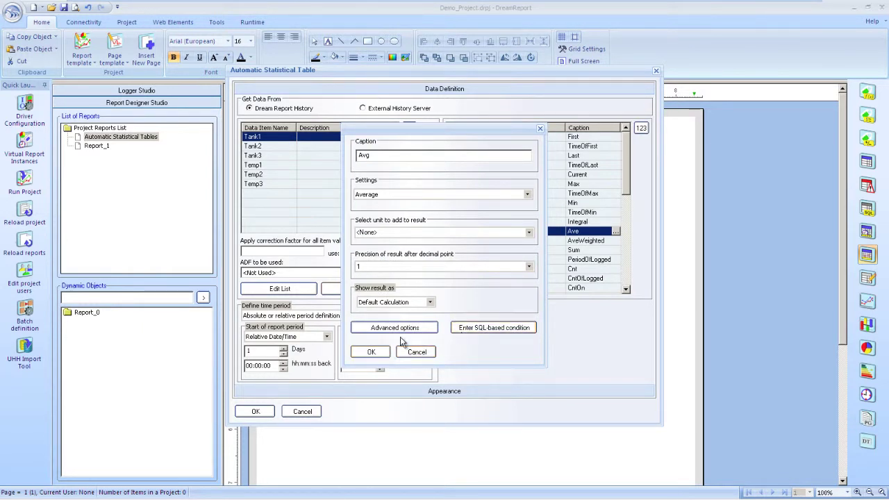
{"action": "left_click", "coordinate": [371, 351]}
- Set the time period to a Fixed Period covering the last 15 minutes
{"action": "left_click", "coordinate": [429, 316]}
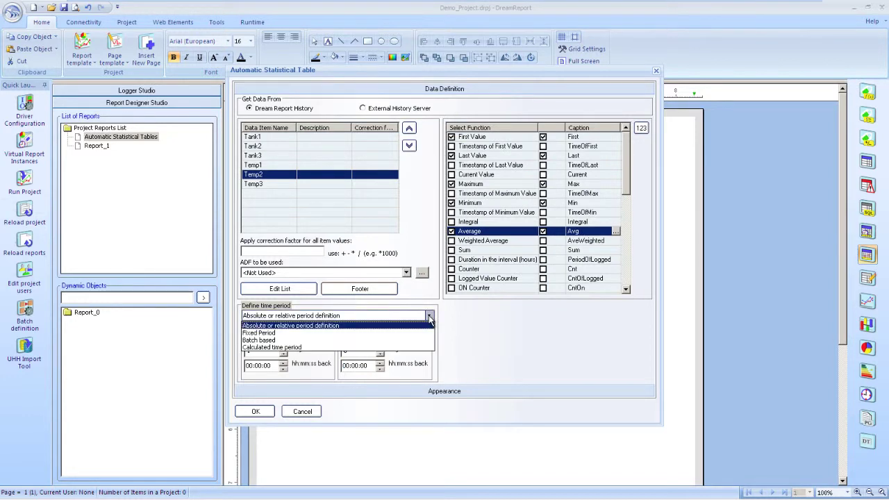
{"action": "left_click", "coordinate": [400, 336]}
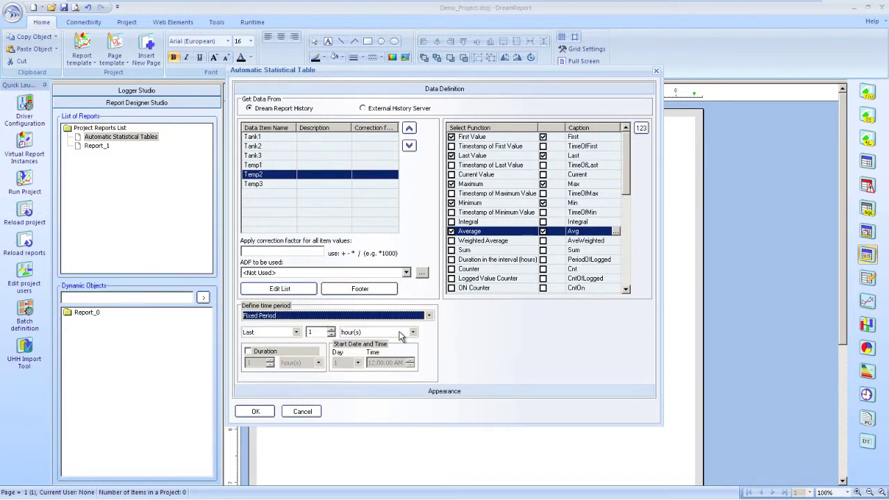
{"action": "left_click", "coordinate": [320, 331]}
{"action": "type", "text": "5"}
{"action": "left_click", "coordinate": [413, 333]}
{"action": "left_click", "coordinate": [408, 345]}
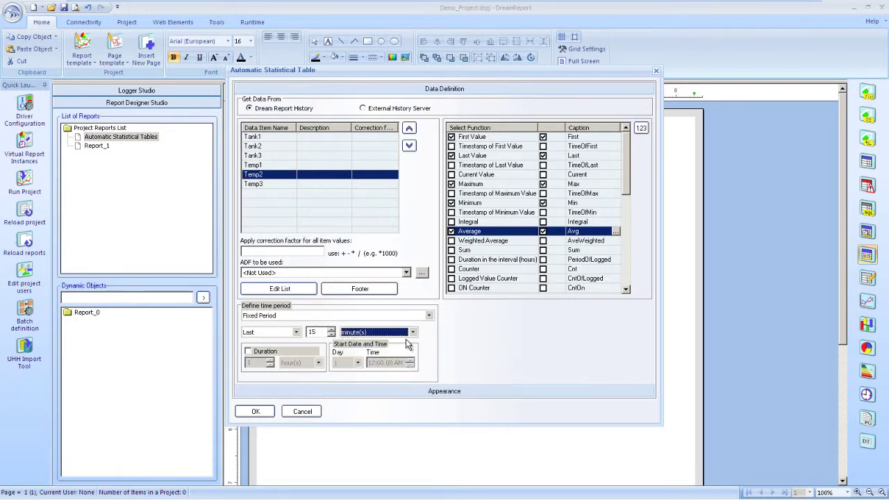
- Name the table 'Tank Statistics - Last 15 Minutes'
{"action": "left_click", "coordinate": [416, 392]}
{"action": "type", "text": "Tank Statist"}
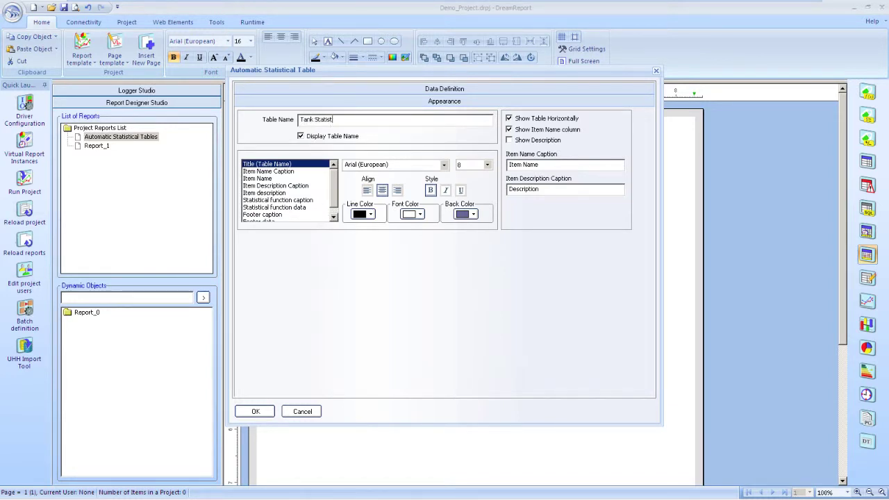
{"action": "type", "text": "ics - Last 15 Minutes"}
- Shade the item name caption, item names and function captions light blue, then place the table
{"action": "left_click", "coordinate": [269, 171]}
{"action": "left_click", "coordinate": [420, 214]}
{"action": "left_click", "coordinate": [424, 233]}
{"action": "left_click", "coordinate": [271, 179]}
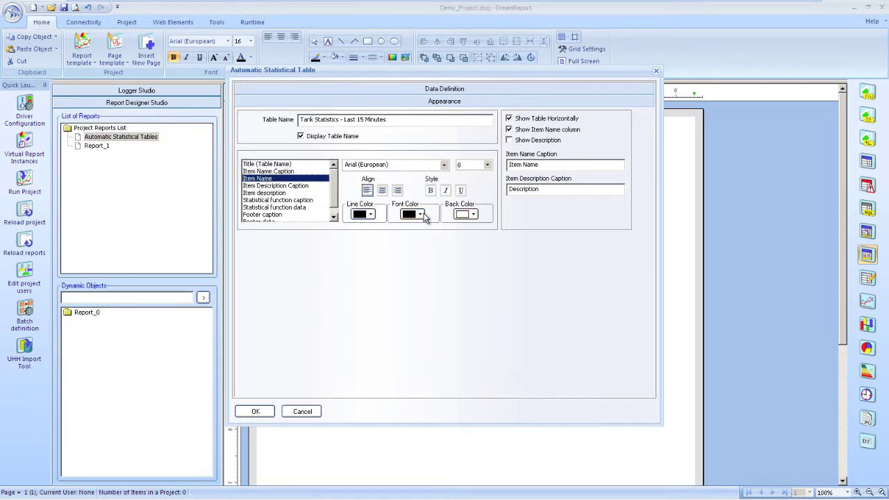
{"action": "left_click", "coordinate": [473, 215]}
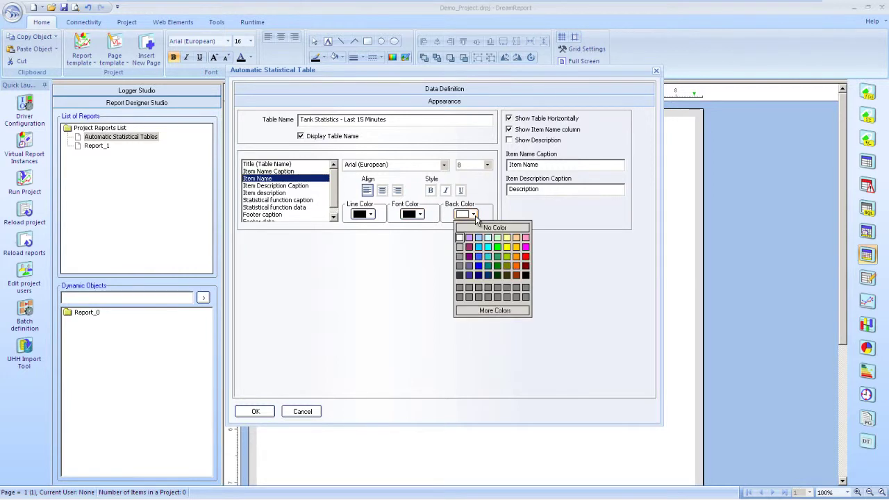
{"action": "left_click", "coordinate": [479, 240]}
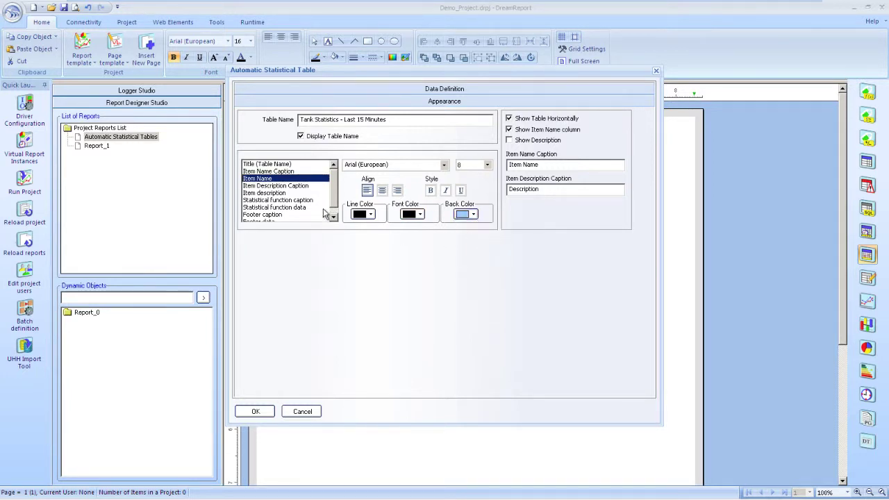
{"action": "left_click", "coordinate": [308, 201]}
{"action": "left_click", "coordinate": [474, 214]}
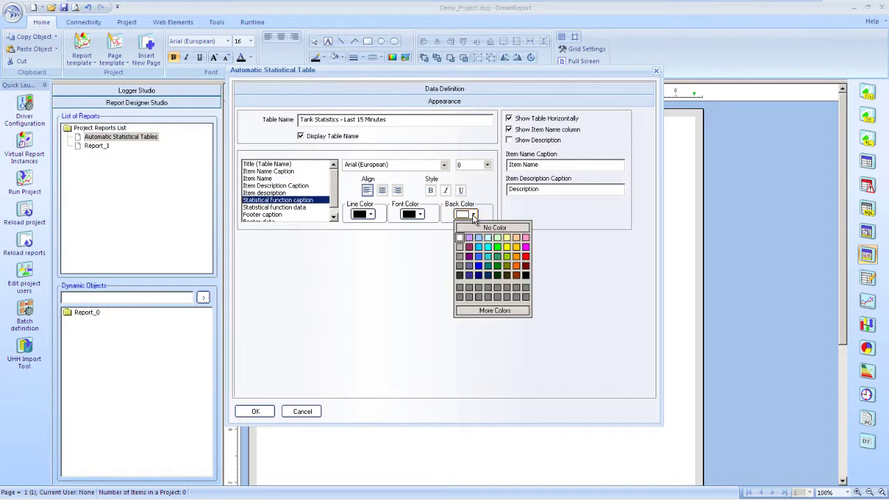
{"action": "left_click", "coordinate": [479, 241]}
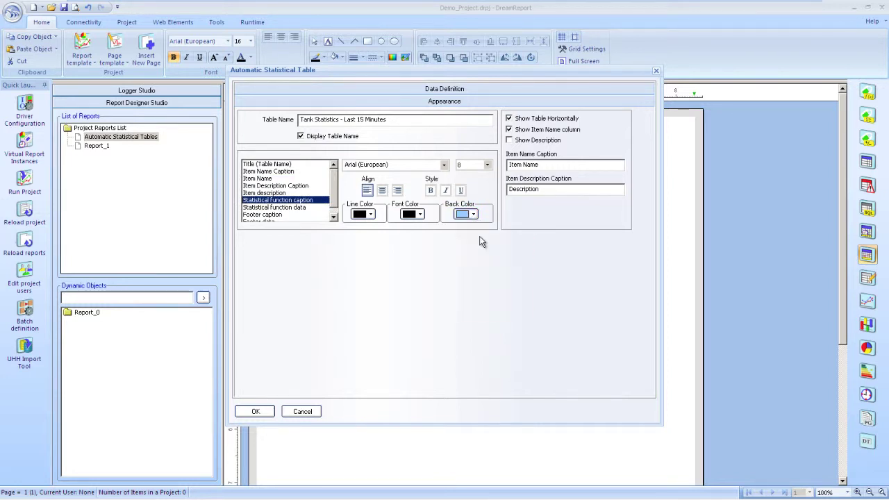
{"action": "left_click", "coordinate": [256, 412]}
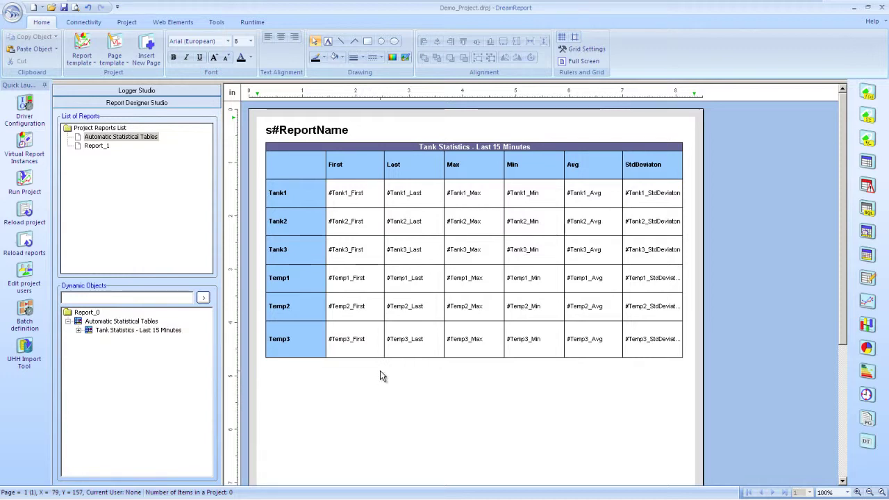
- Draw a second statistics table below the first and add PLC_DATA Pump_1 and Pump_2
{"action": "scroll", "coordinate": [380, 370], "scroll_direction": "down", "scroll_amount": 3}
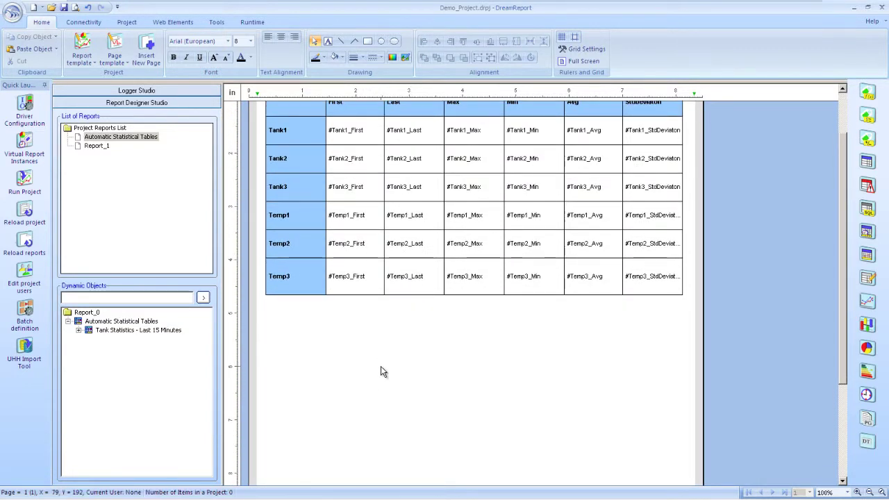
{"action": "left_click", "coordinate": [871, 261]}
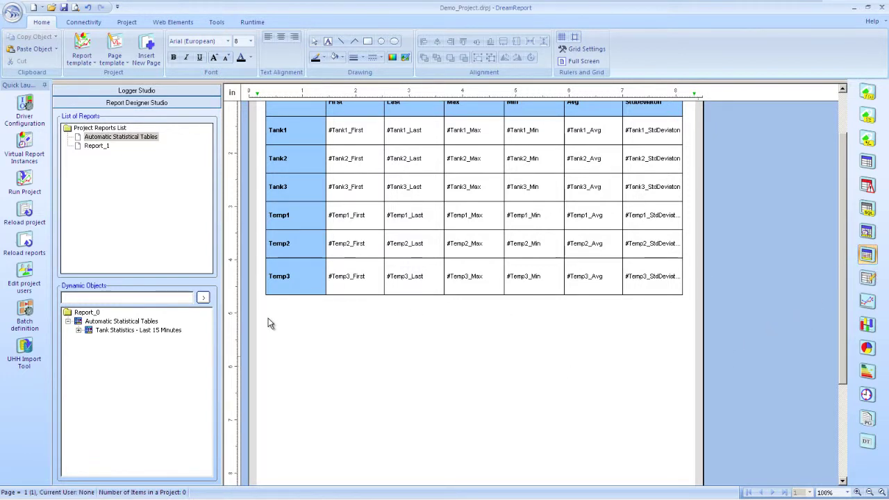
{"action": "left_click_drag", "start_coordinate": [266, 318], "coordinate": [684, 444]}
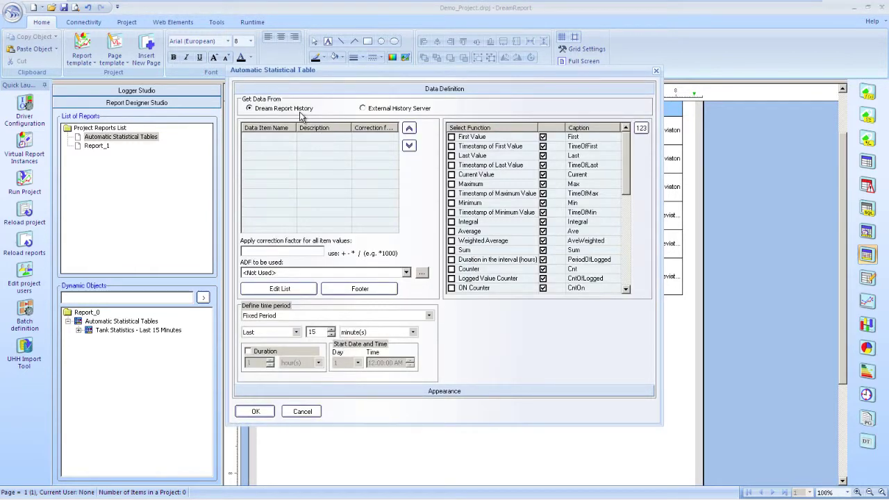
{"action": "left_click", "coordinate": [305, 291]}
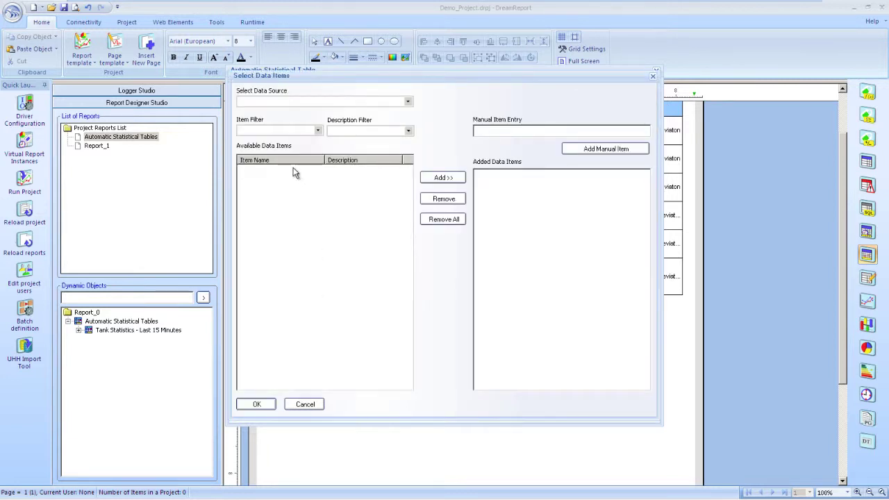
{"action": "left_click", "coordinate": [407, 101]}
{"action": "left_click", "coordinate": [350, 116]}
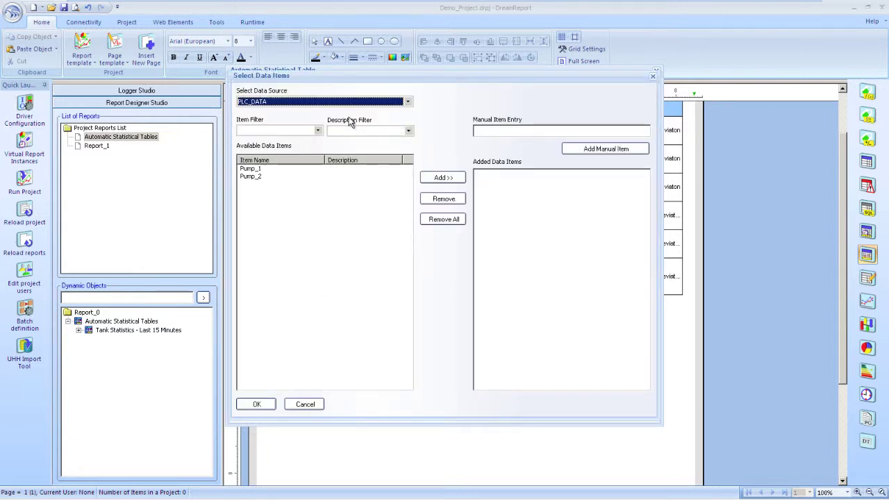
{"action": "double_click", "coordinate": [265, 169]}
{"action": "double_click", "coordinate": [254, 176]}
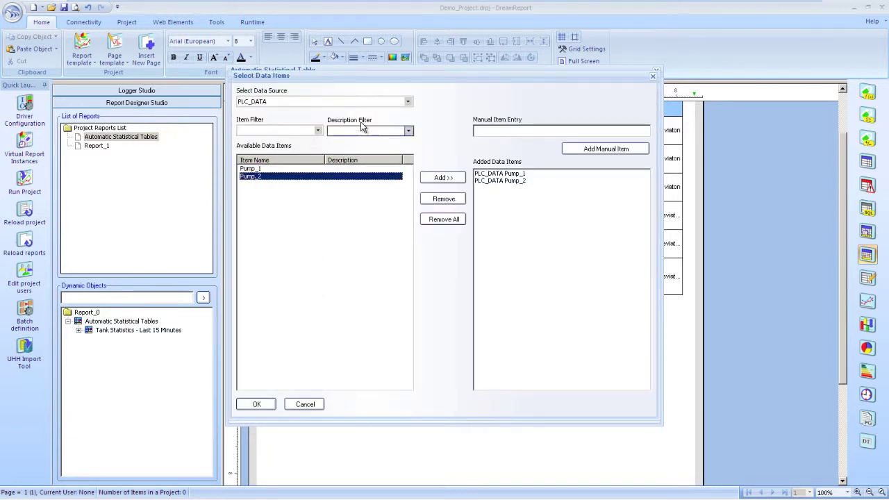
- Add SCADA Motor1, Motor2 and Motor3 to the table's data items
{"action": "left_click", "coordinate": [408, 101]}
{"action": "left_click", "coordinate": [340, 126]}
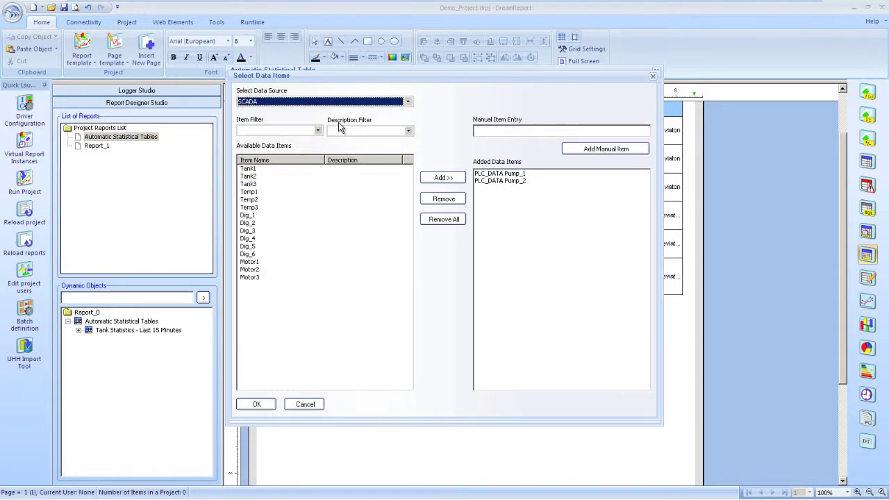
{"action": "left_click", "coordinate": [252, 262]}
{"action": "left_click", "coordinate": [252, 278], "text": "shift"}
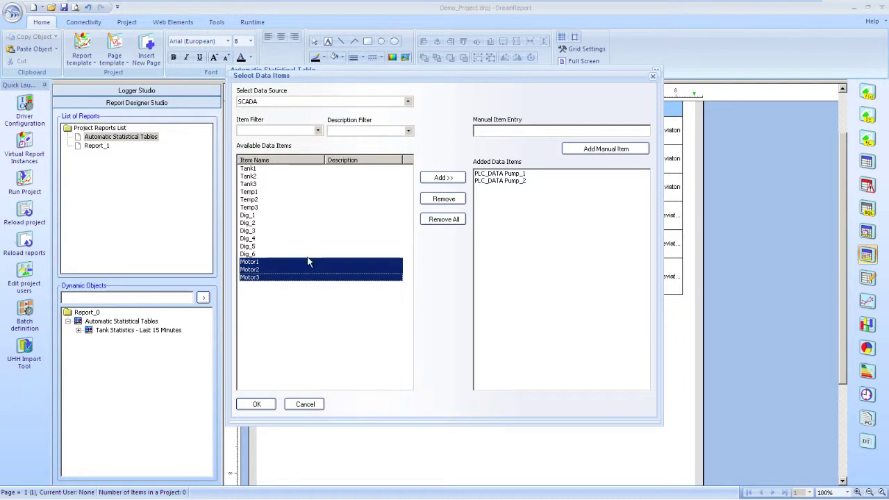
{"action": "left_click", "coordinate": [451, 179]}
{"action": "left_click", "coordinate": [256, 408]}
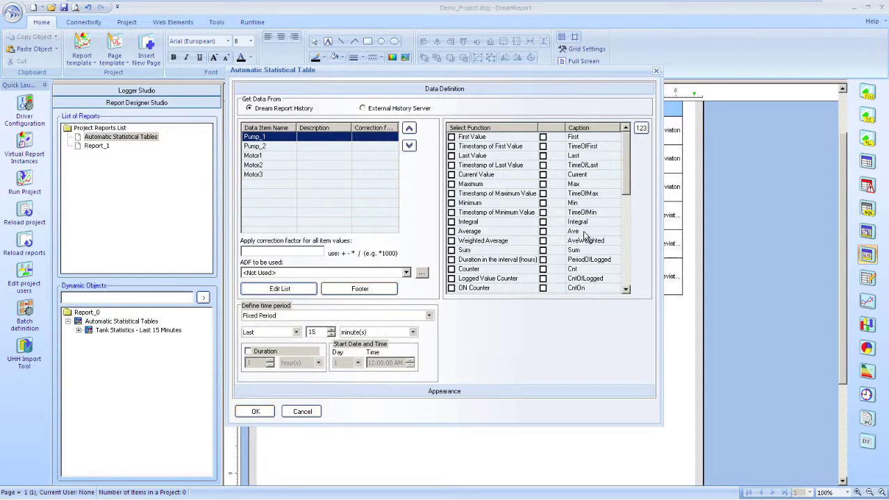
- Tick ON Counter, OFF Counter, Running Time, Down Time and System availability
{"action": "left_click_drag", "start_coordinate": [626, 173], "coordinate": [633, 210]}
{"action": "left_click", "coordinate": [451, 194]}
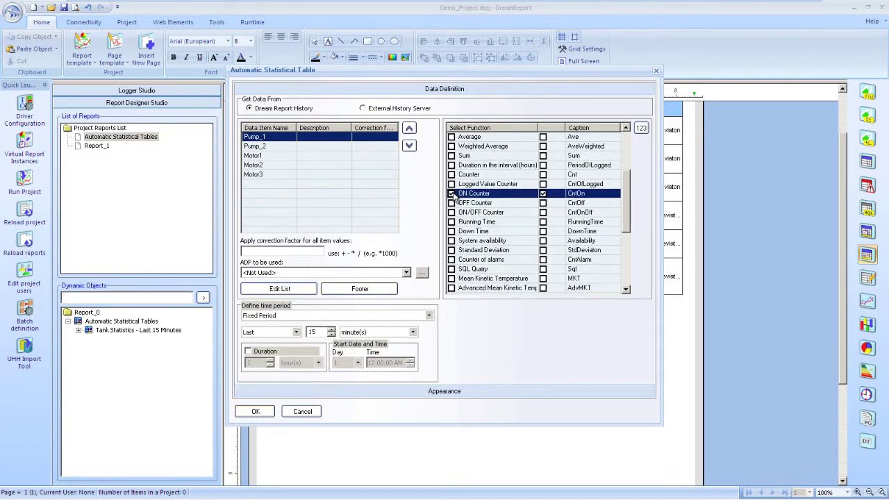
{"action": "left_click", "coordinate": [451, 203]}
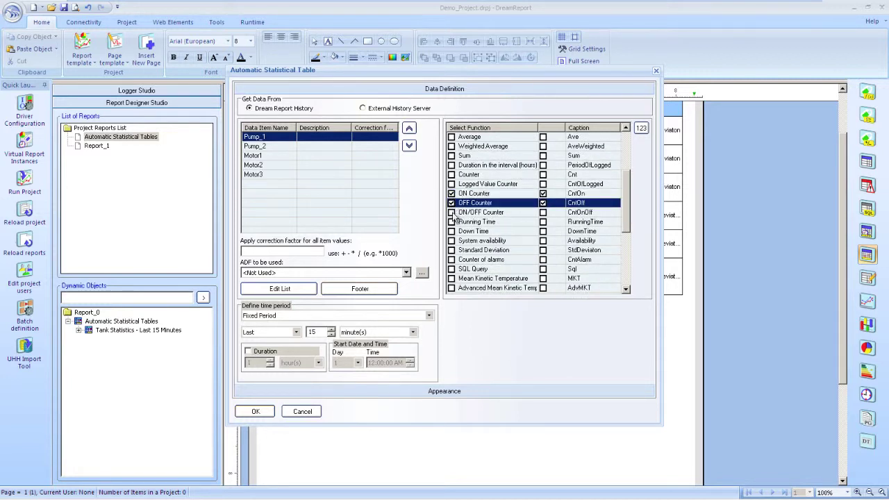
{"action": "left_click", "coordinate": [452, 222]}
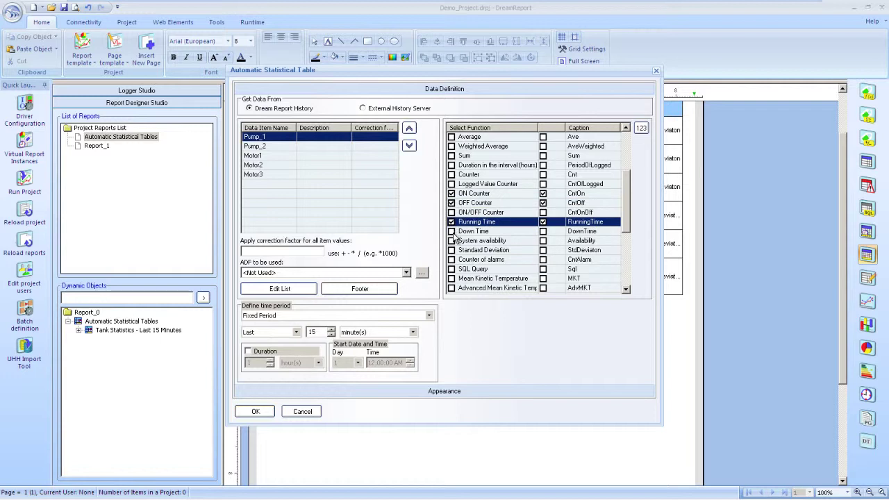
{"action": "left_click", "coordinate": [452, 232]}
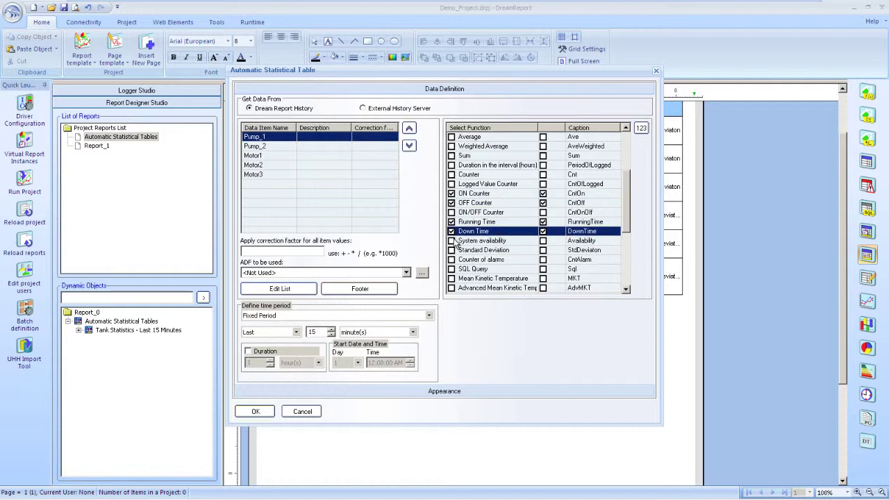
{"action": "left_click", "coordinate": [451, 240]}
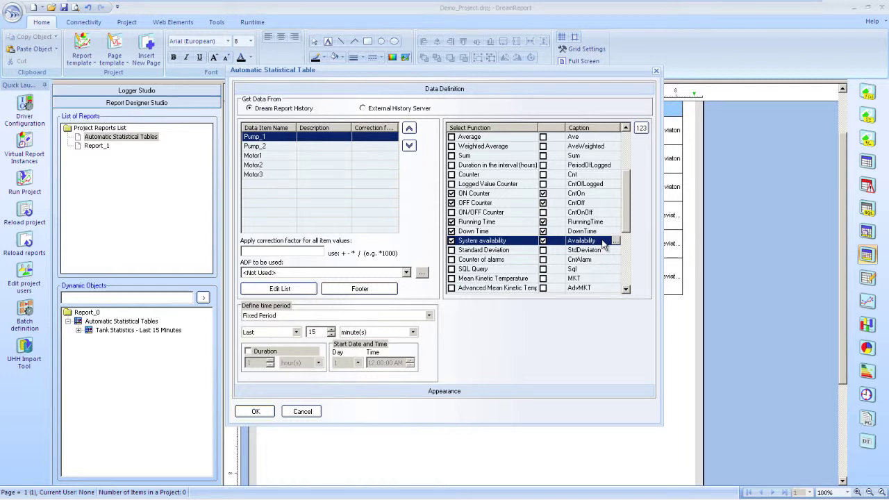
- Caption the System availability column 'Availability (%)'
{"action": "left_click", "coordinate": [615, 241]}
{"action": "left_click", "coordinate": [420, 156]}
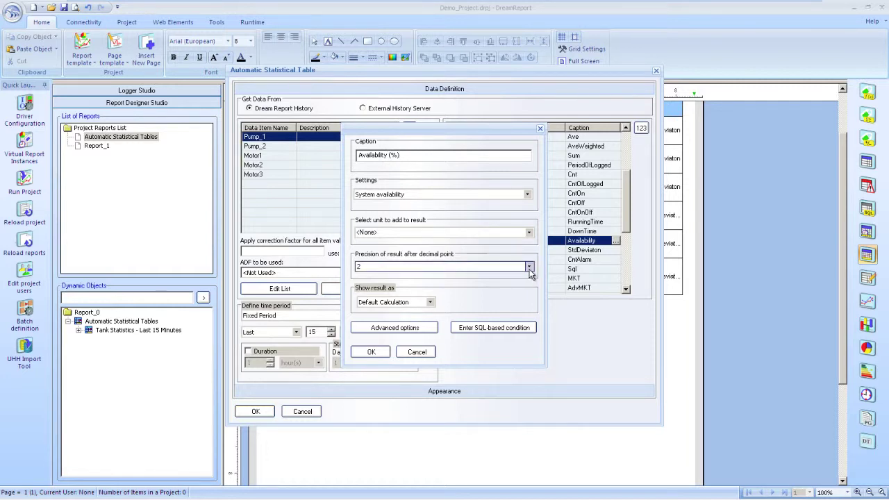
{"action": "left_click", "coordinate": [376, 353]}
{"action": "left_click", "coordinate": [371, 393]}
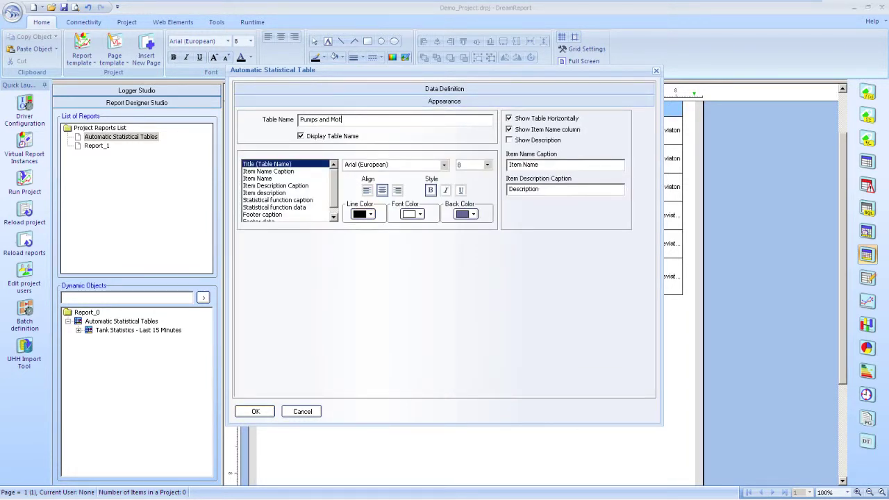
- Finish the name 'Pumps and Motors - Last 15 Minutes', shade captions light blue, and place the table
{"action": "type", "text": "rs - Last 15 Minutes"}
{"action": "left_click", "coordinate": [488, 164]}
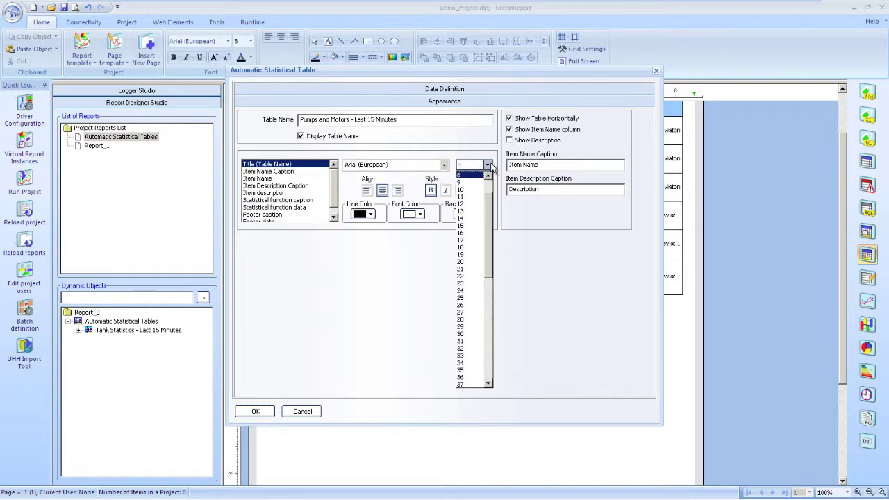
{"action": "left_click", "coordinate": [462, 174]}
{"action": "left_click", "coordinate": [268, 171]}
{"action": "left_click", "coordinate": [416, 214]}
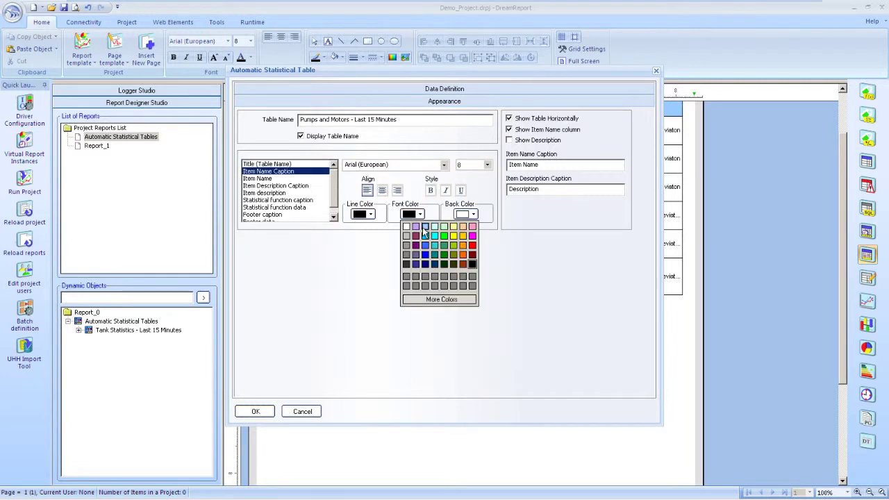
{"action": "left_click", "coordinate": [425, 227]}
{"action": "left_click", "coordinate": [474, 214]}
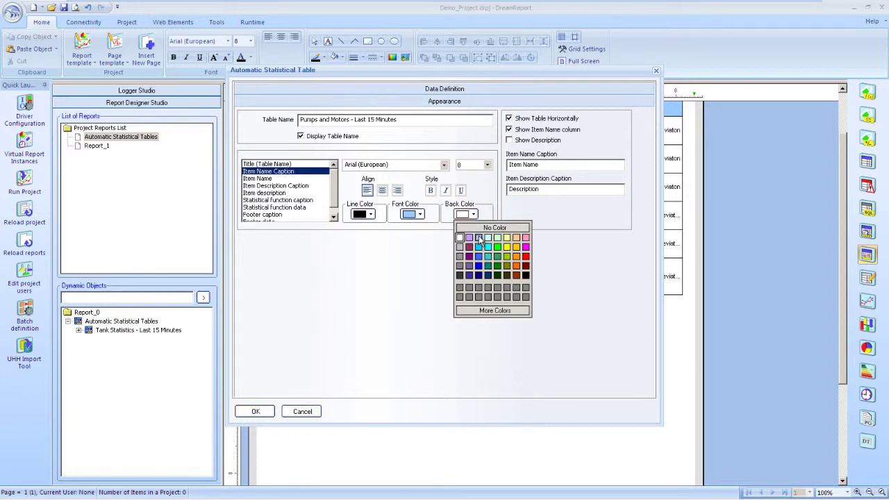
{"action": "left_click", "coordinate": [479, 244]}
{"action": "left_click", "coordinate": [290, 179]}
{"action": "left_click", "coordinate": [291, 200]}
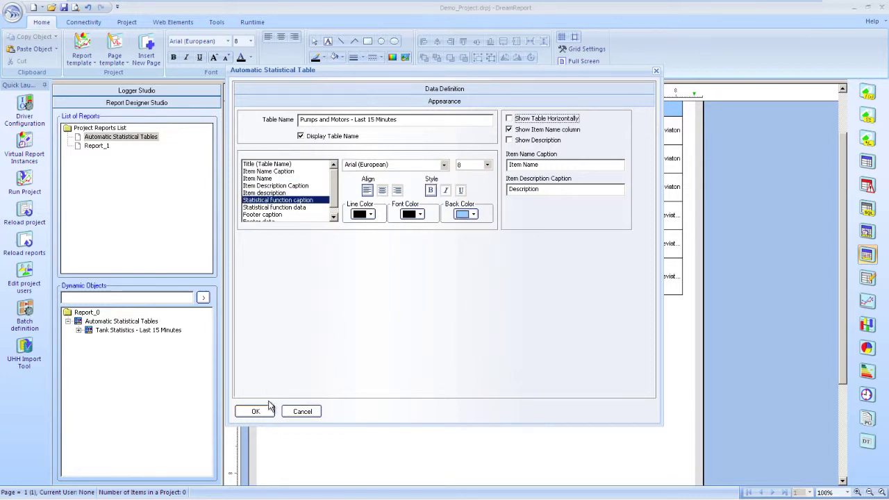
{"action": "left_click", "coordinate": [256, 412]}
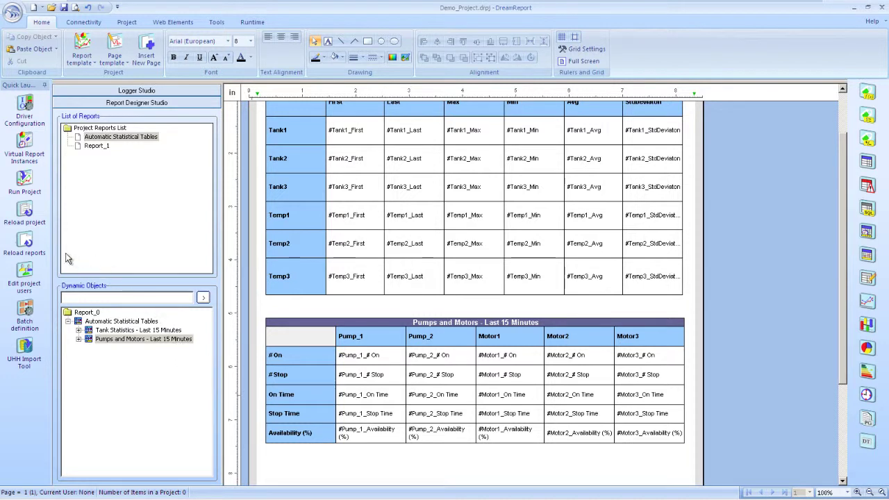
- Save and reload the reports, then generate Automatic Statistical Tables from the Runtime Management Console
{"action": "left_click", "coordinate": [30, 246]}
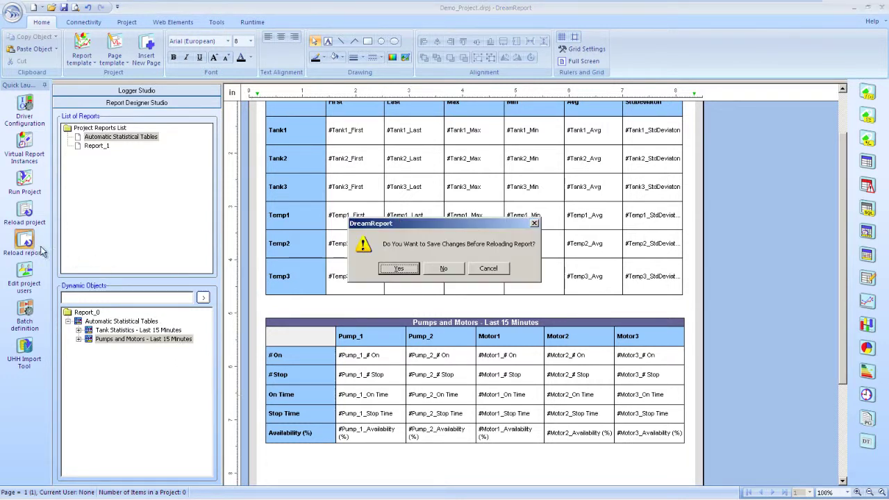
{"action": "left_click", "coordinate": [395, 268]}
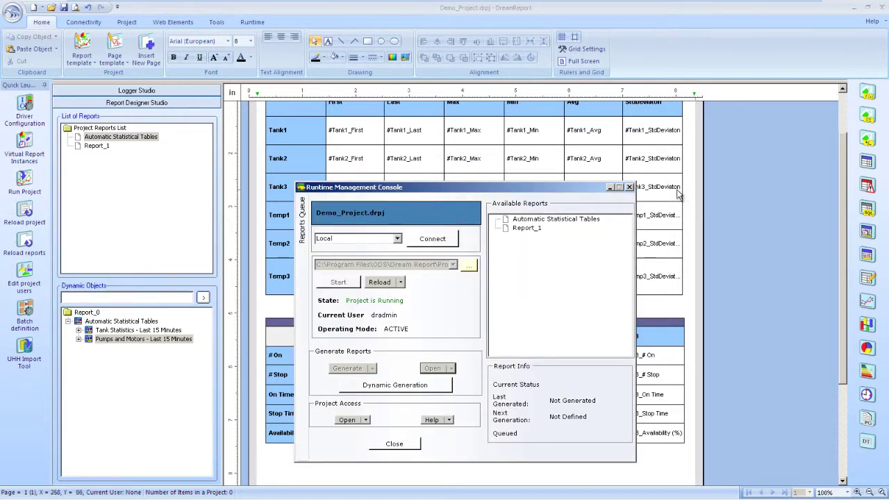
{"action": "left_click", "coordinate": [588, 219]}
{"action": "left_click", "coordinate": [342, 372]}
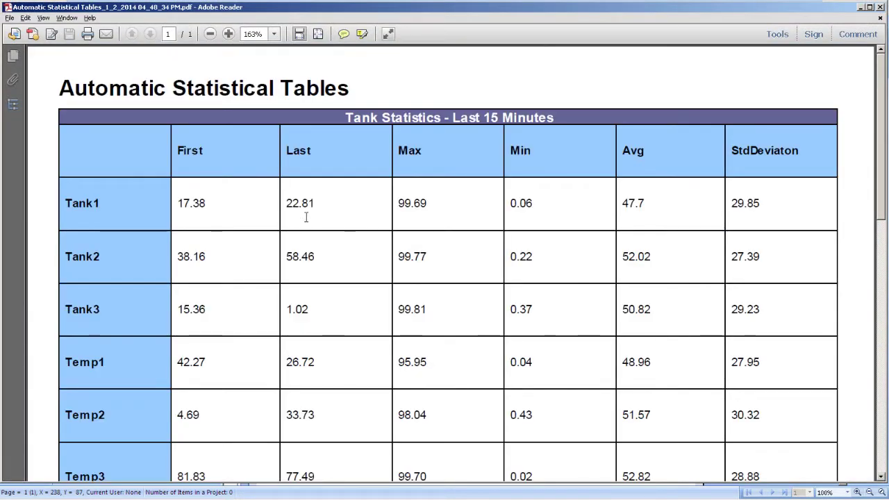
- View the PDF at 100% and check the Pump_1 On Time value 0:07:58
{"action": "left_click", "coordinate": [318, 33]}
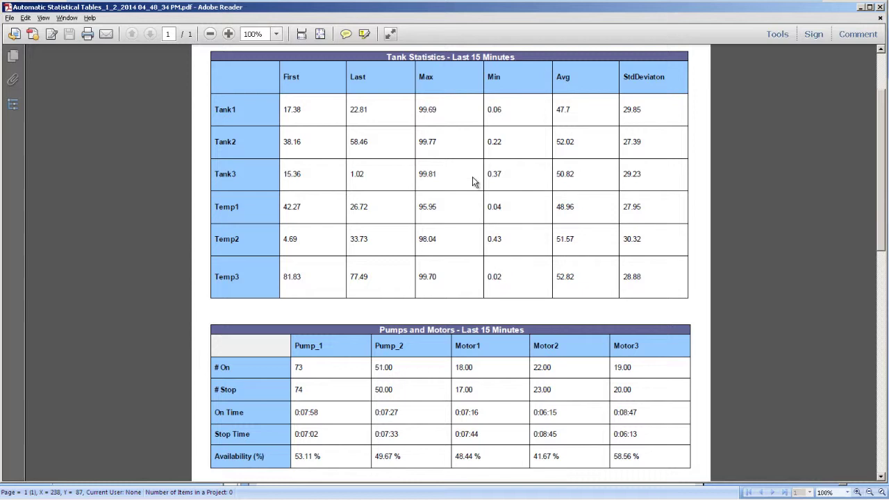
{"action": "scroll", "coordinate": [472, 182], "scroll_direction": "down", "scroll_amount": 1}
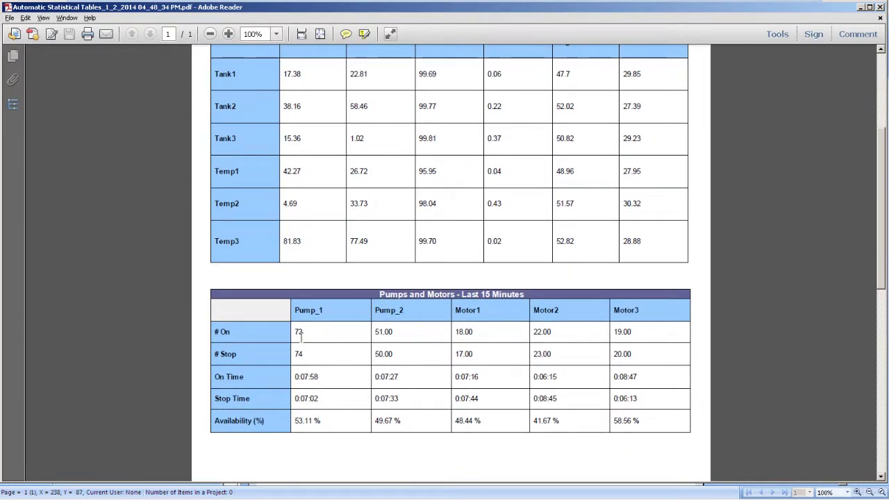
{"action": "left_click_drag", "start_coordinate": [320, 377], "coordinate": [297, 415]}
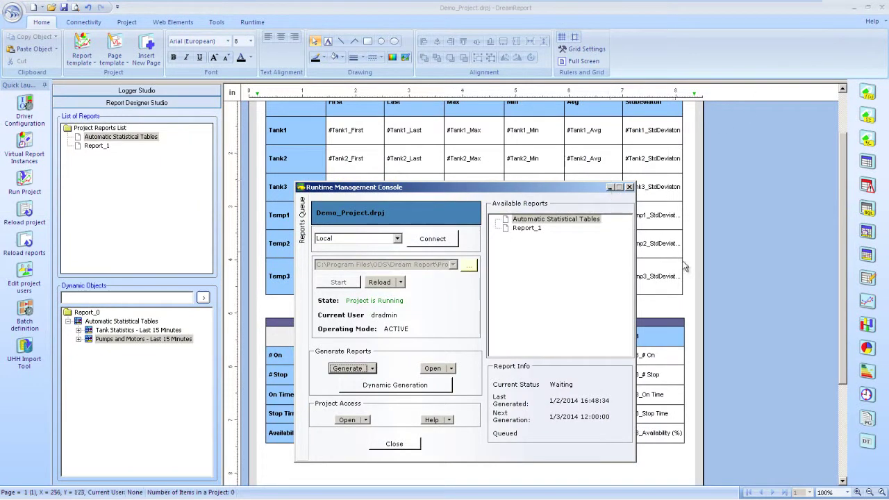
- Close the Runtime Management Console and insert a second, blank page into the report
{"action": "key", "text": "Escape"}
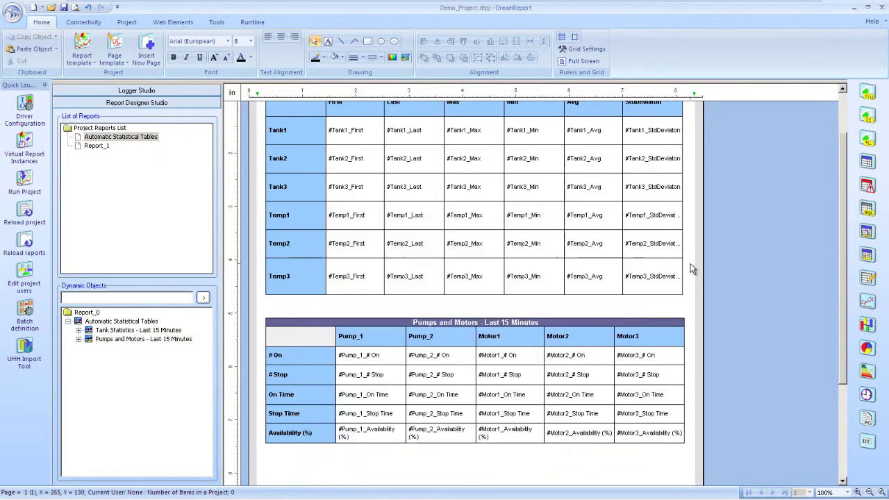
{"action": "right_click", "coordinate": [484, 461]}
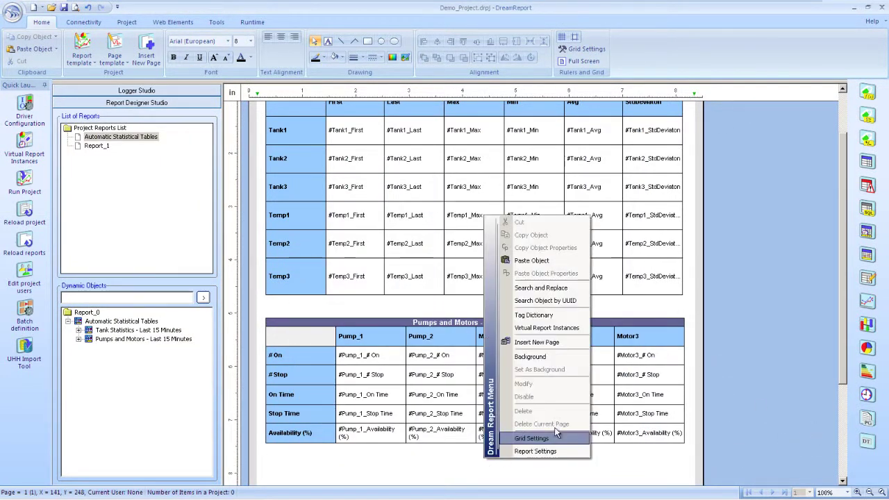
{"action": "left_click", "coordinate": [546, 343]}
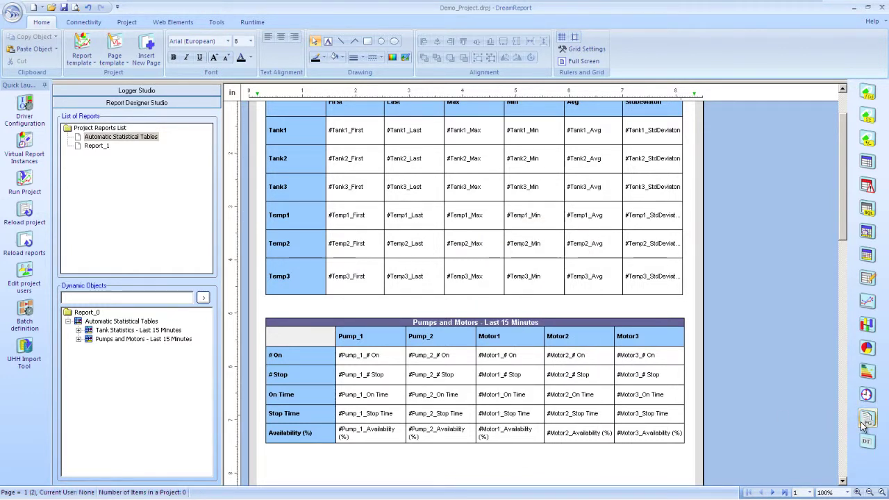
- Draw an Automatic Statistical Table on page 2 using the External History Server's Batch_ID item
{"action": "left_click", "coordinate": [867, 254]}
{"action": "scroll", "coordinate": [487, 278], "scroll_direction": "down", "scroll_amount": 5}
{"action": "left_click_drag", "start_coordinate": [278, 185], "coordinate": [668, 209]}
{"action": "left_click", "coordinate": [373, 109]}
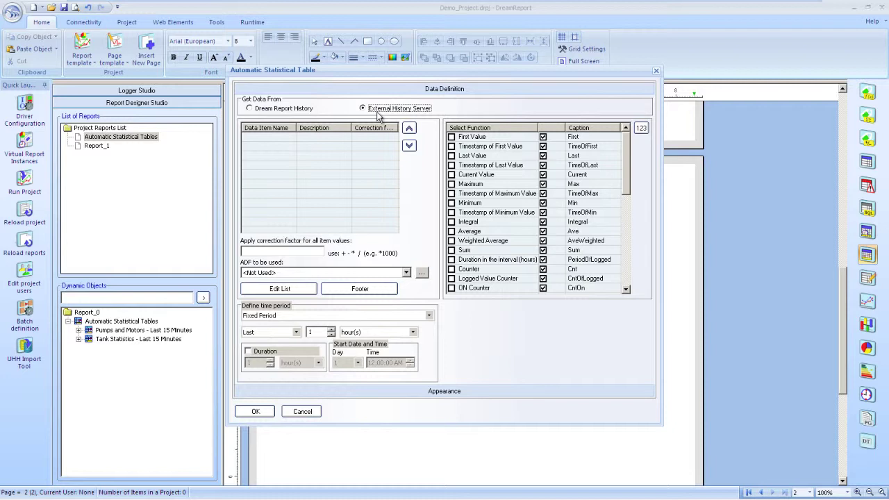
{"action": "left_click", "coordinate": [267, 286]}
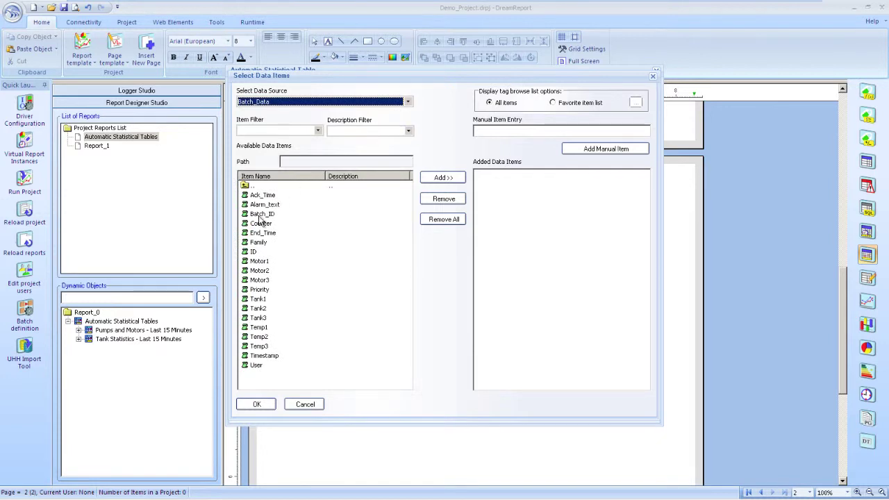
{"action": "double_click", "coordinate": [261, 214]}
{"action": "left_click", "coordinate": [257, 406]}
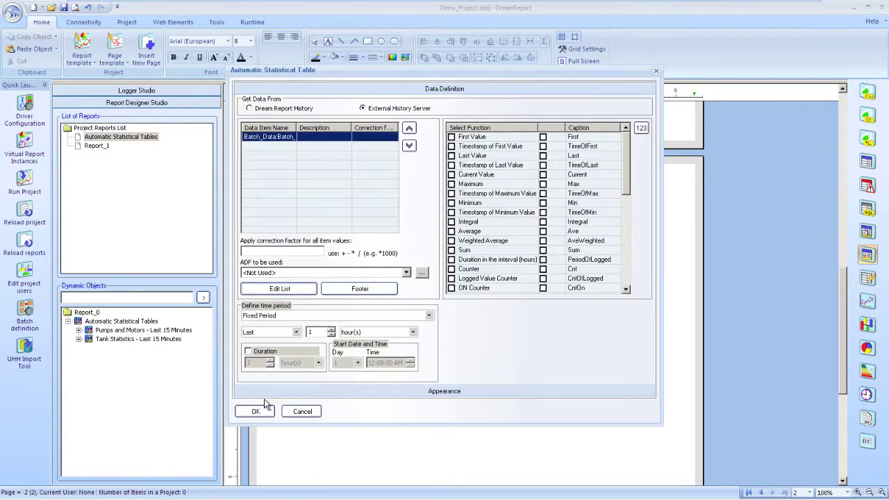
- Set the table's time period to Batch based, using the BatchID batch
{"action": "left_click", "coordinate": [429, 316]}
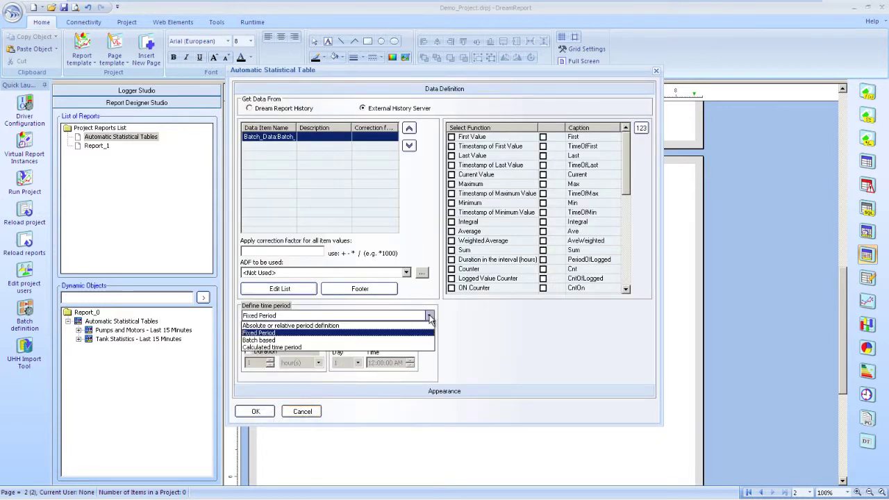
{"action": "left_click", "coordinate": [397, 340]}
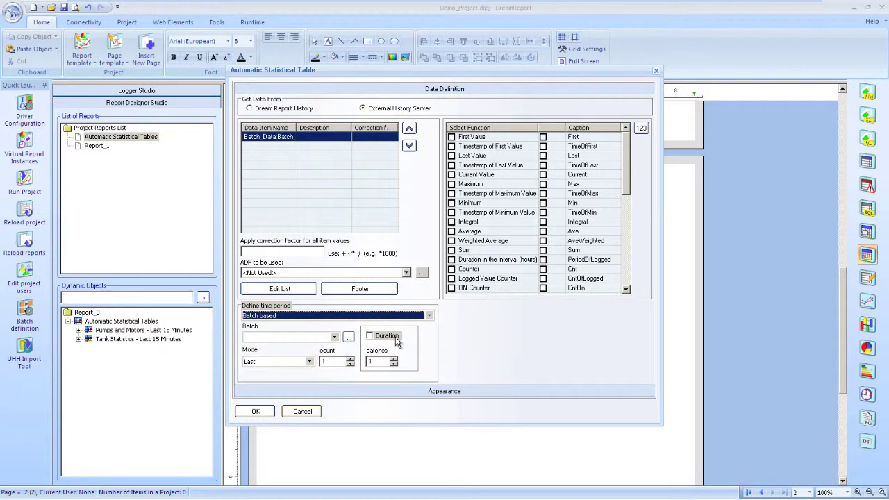
{"action": "left_click", "coordinate": [334, 337]}
{"action": "left_click", "coordinate": [313, 348]}
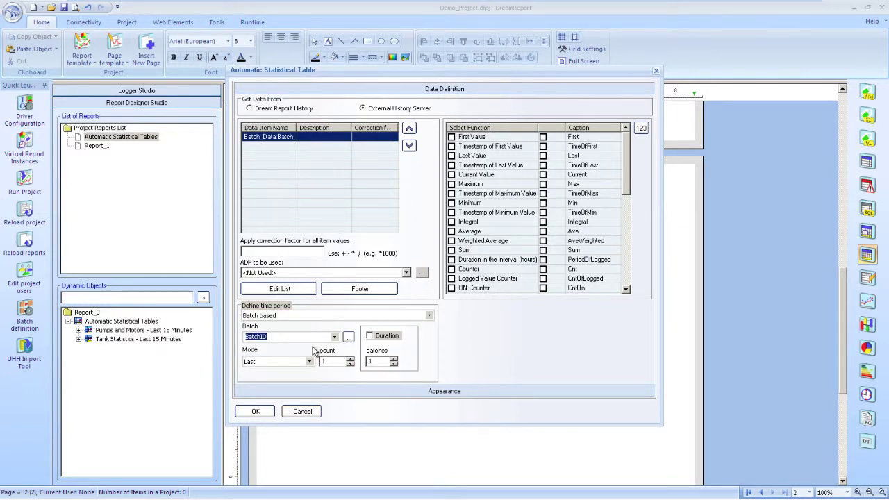
- Tick the Batch ID, Batch Start Time, Batch End Time and Batch Duration functions
{"action": "left_click", "coordinate": [625, 263]}
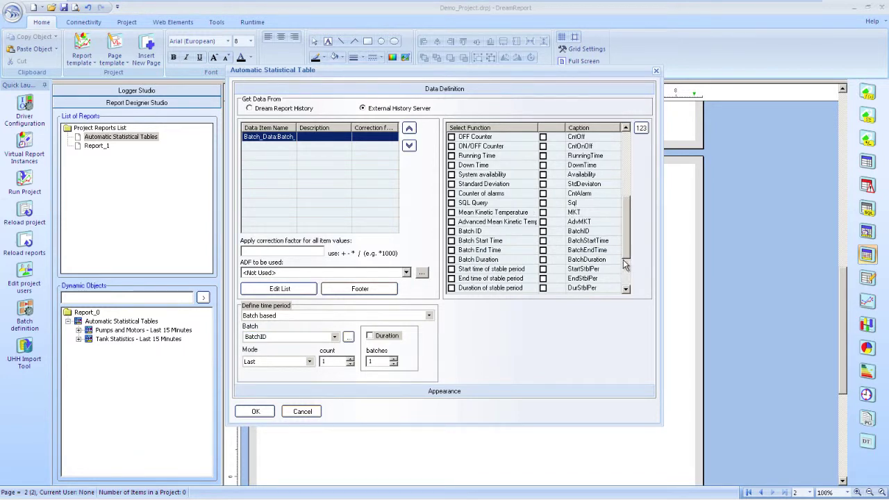
{"action": "left_click", "coordinate": [451, 231]}
{"action": "left_click", "coordinate": [451, 240]}
{"action": "left_click", "coordinate": [451, 250]}
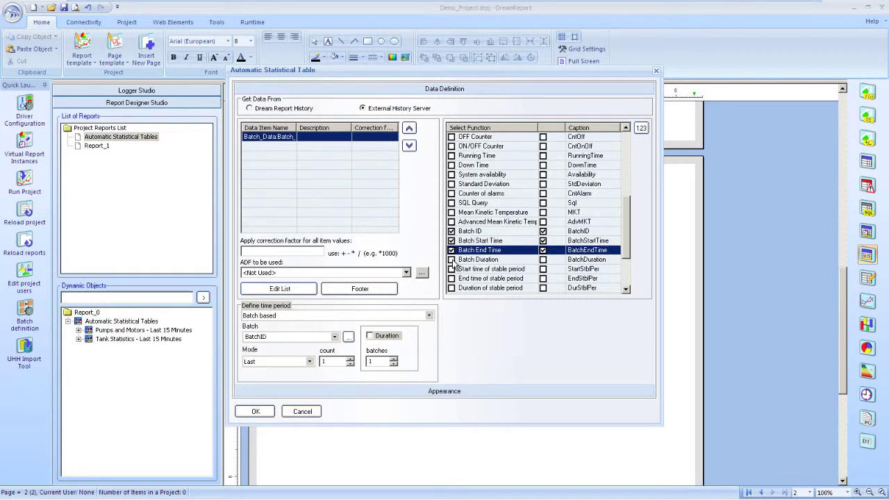
{"action": "left_click", "coordinate": [451, 260]}
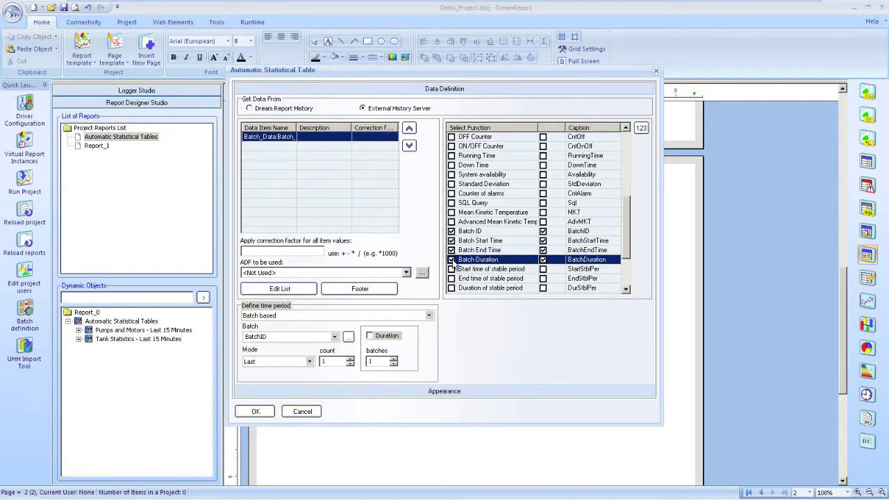
- Name the table 'LAST BATCH:', give function captions a light blue background, and place it
{"action": "left_click", "coordinate": [366, 392]}
{"action": "left_click", "coordinate": [324, 120]}
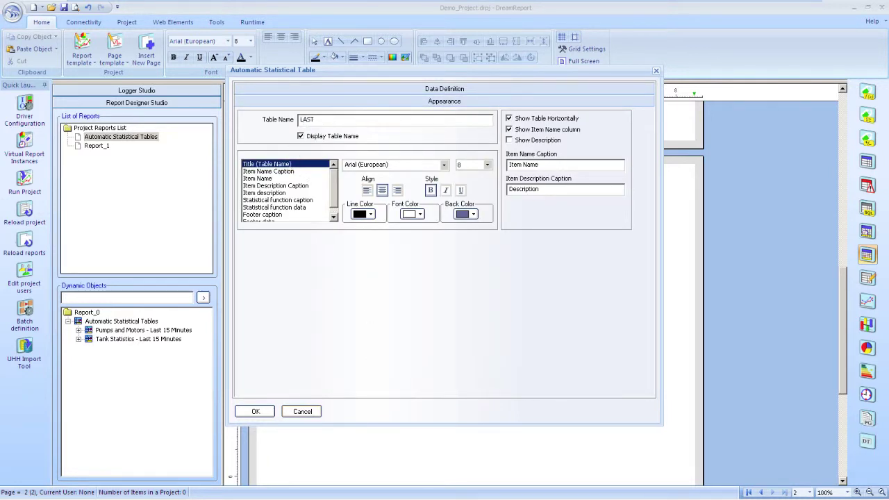
{"action": "type", "text": "LAST BATCH:"}
{"action": "left_click", "coordinate": [278, 200]}
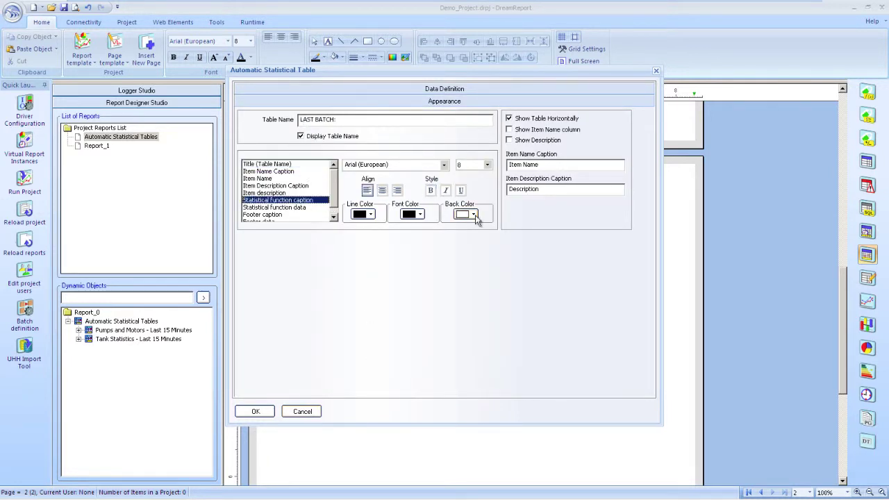
{"action": "left_click", "coordinate": [472, 214]}
{"action": "left_click", "coordinate": [479, 242]}
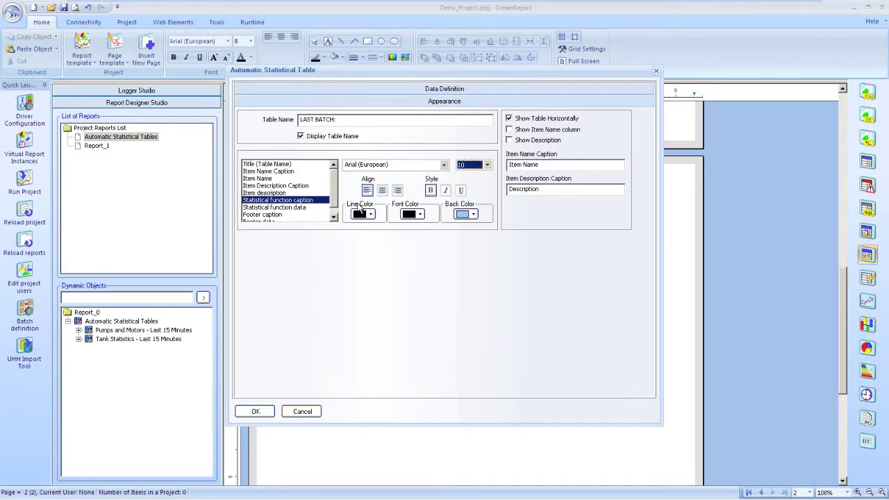
{"action": "left_click", "coordinate": [257, 413]}
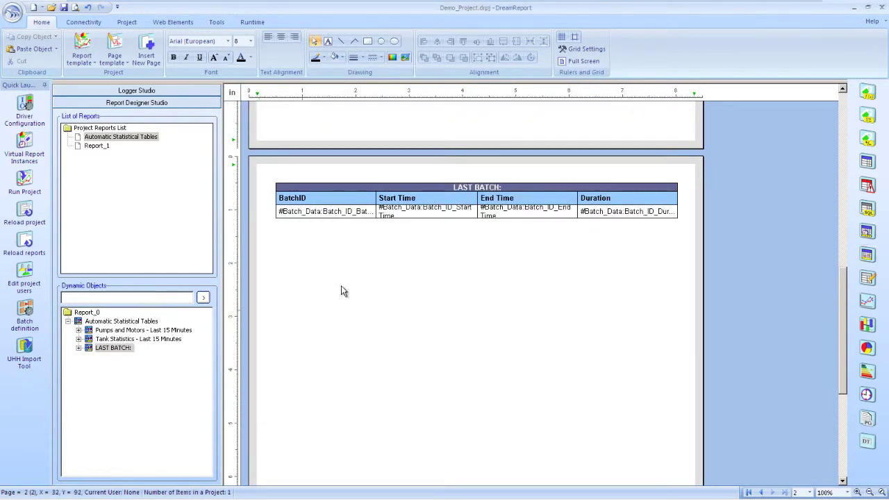
- Draw a second page-2 table fed by External History Server Batch_Data items Tank1 through Temp3
{"action": "left_click", "coordinate": [465, 236]}
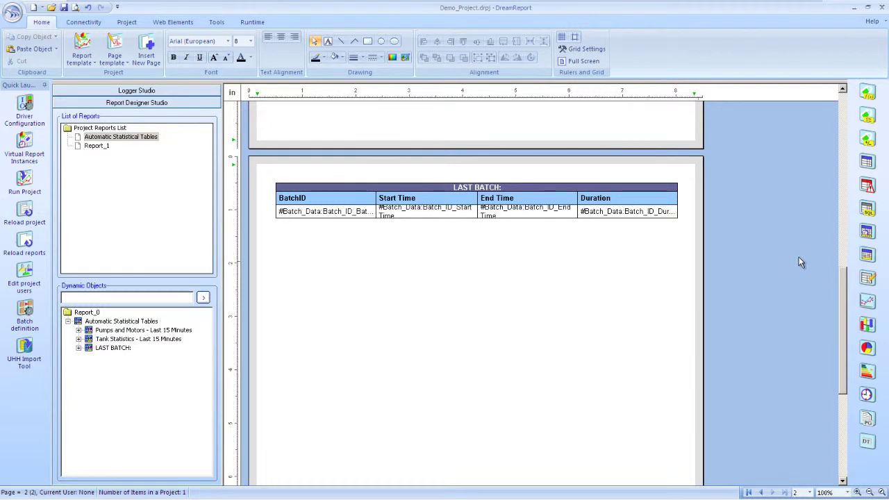
{"action": "left_click", "coordinate": [867, 254]}
{"action": "left_click_drag", "start_coordinate": [262, 233], "coordinate": [596, 319]}
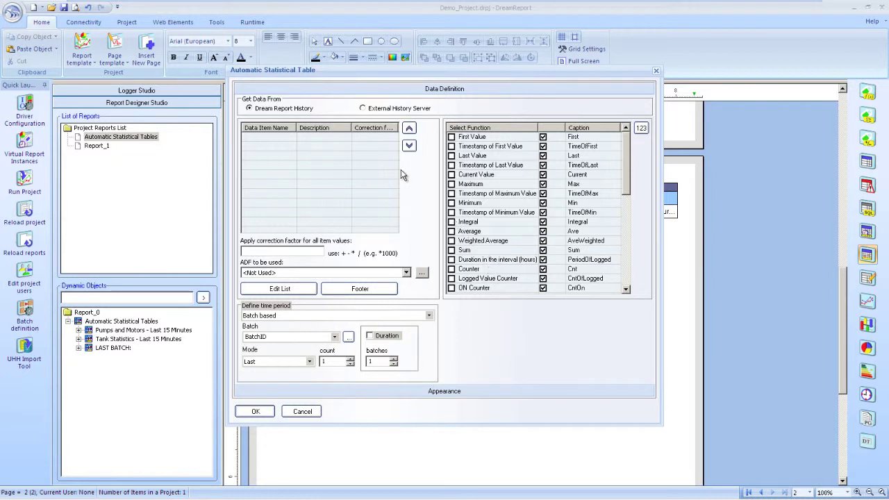
{"action": "left_click", "coordinate": [400, 109]}
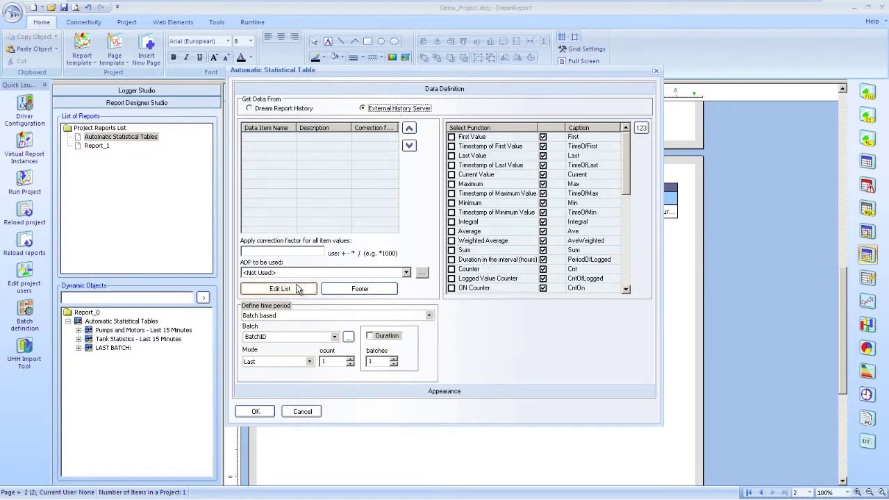
{"action": "left_click", "coordinate": [300, 287]}
{"action": "left_click", "coordinate": [407, 103]}
{"action": "left_click", "coordinate": [402, 110]}
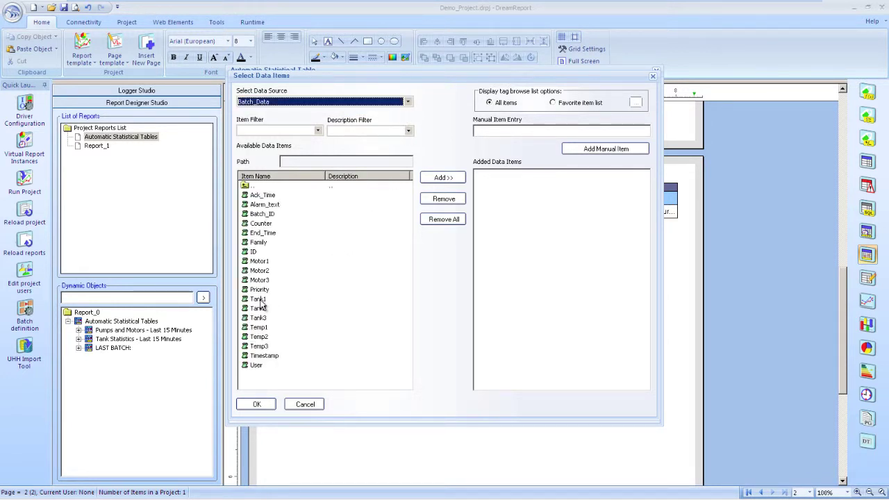
{"action": "left_click_drag", "start_coordinate": [261, 300], "coordinate": [268, 346]}
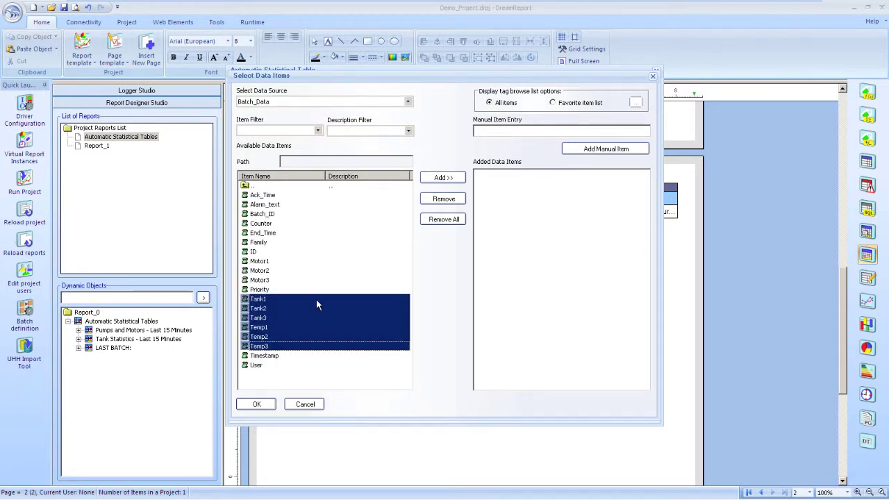
{"action": "left_click", "coordinate": [263, 403]}
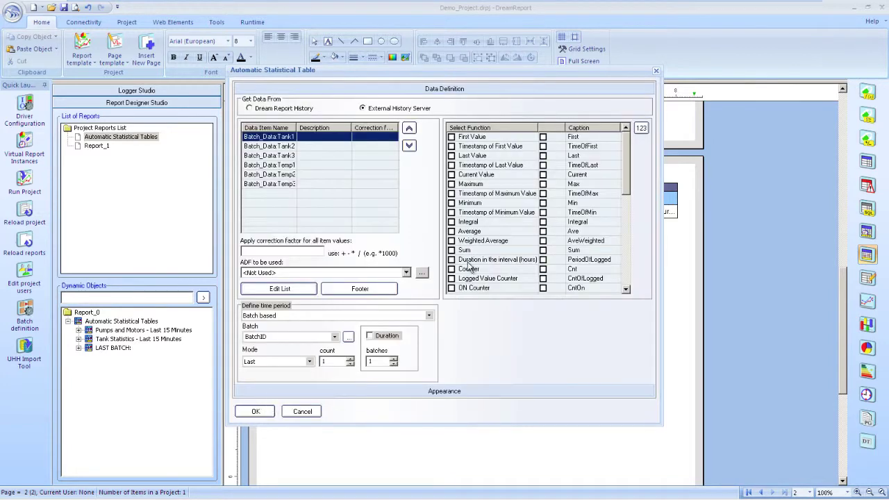
- Select Maximum, Minimum, Average and Weighted Average statistics, keeping the Batch based time period
{"action": "left_click", "coordinate": [451, 202]}
{"action": "left_click", "coordinate": [452, 184]}
{"action": "left_click", "coordinate": [452, 231]}
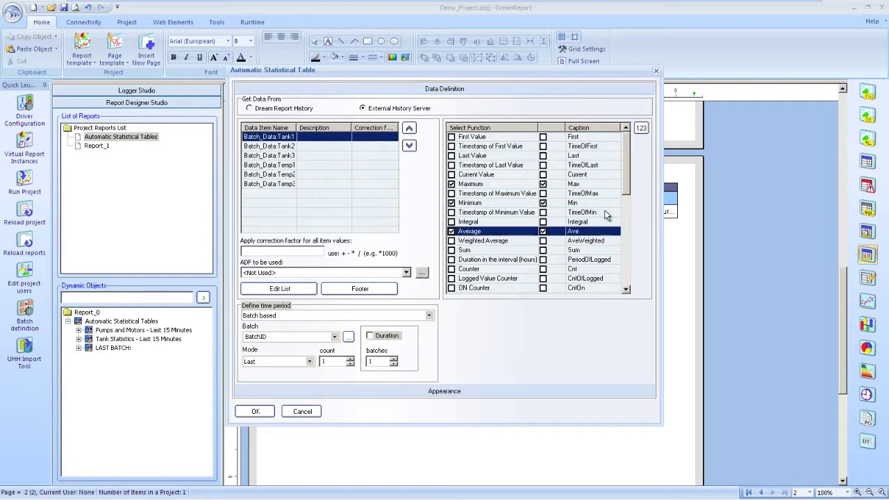
{"action": "left_click", "coordinate": [451, 241]}
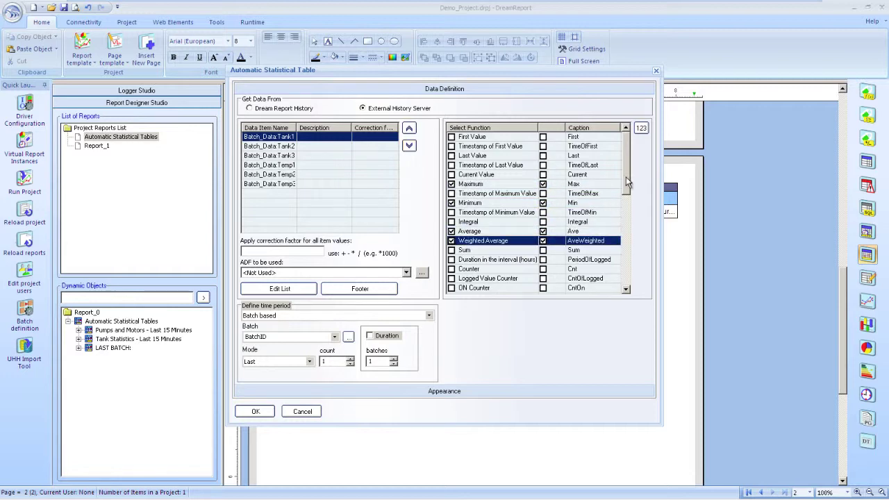
{"action": "left_click_drag", "start_coordinate": [626, 176], "coordinate": [613, 291]}
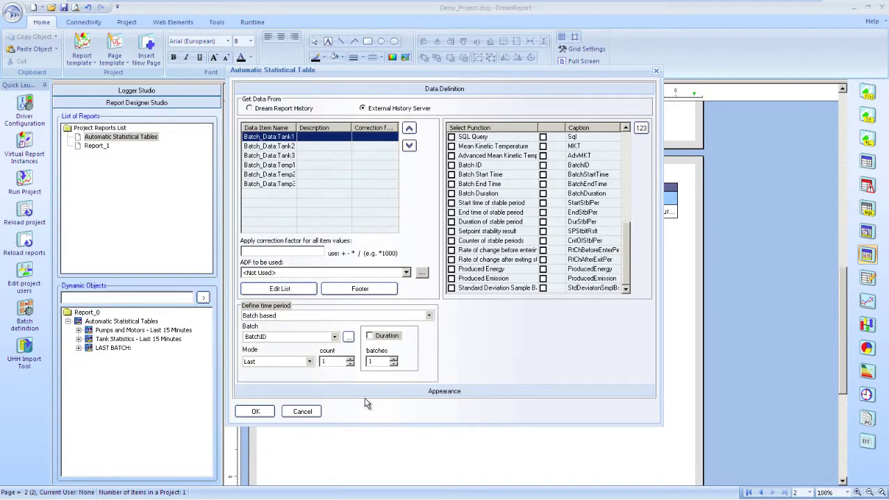
{"action": "left_click", "coordinate": [308, 316]}
{"action": "left_click", "coordinate": [308, 324]}
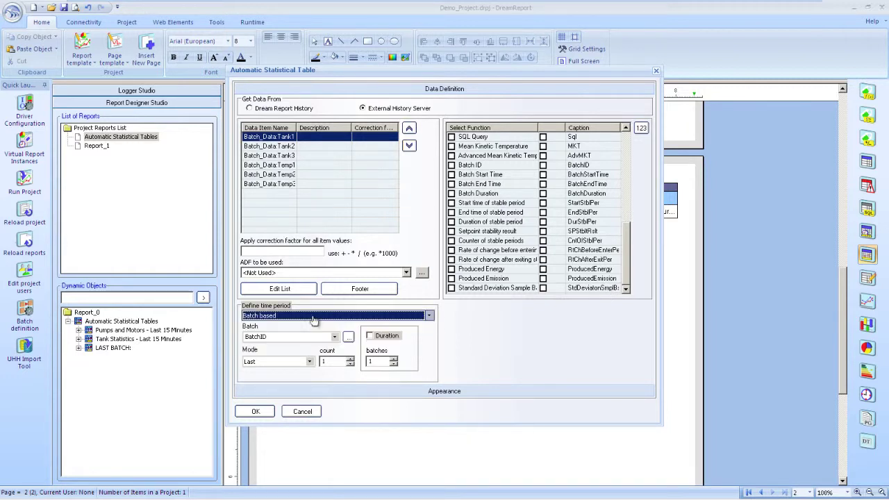
- Give the item name captions a light blue background and insert the BATCH SUMMARY table
{"action": "left_click", "coordinate": [354, 393]}
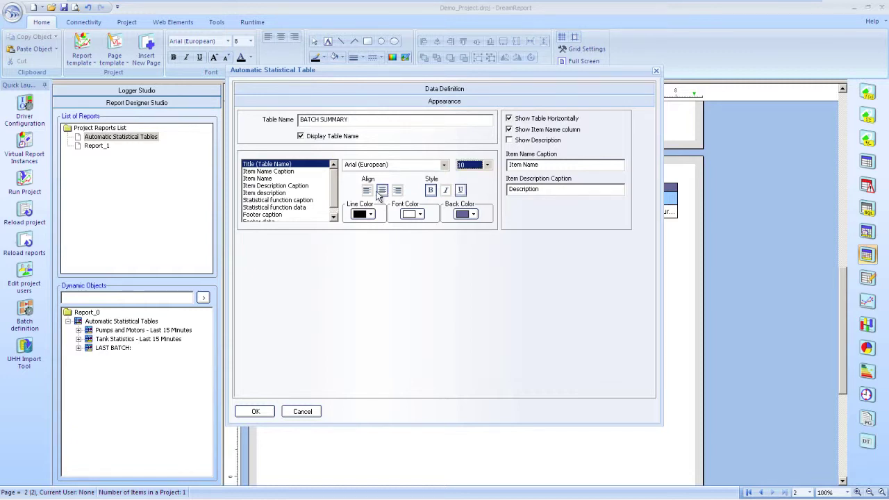
{"action": "left_click", "coordinate": [284, 171]}
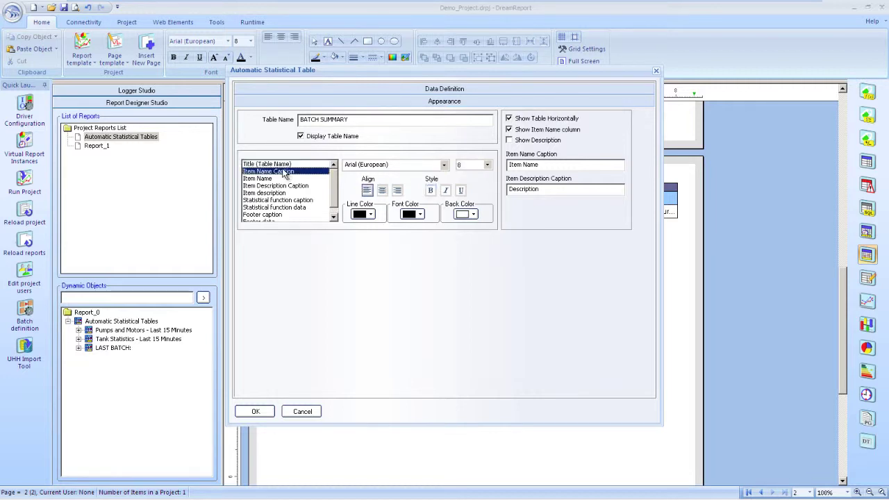
{"action": "left_click", "coordinate": [474, 214]}
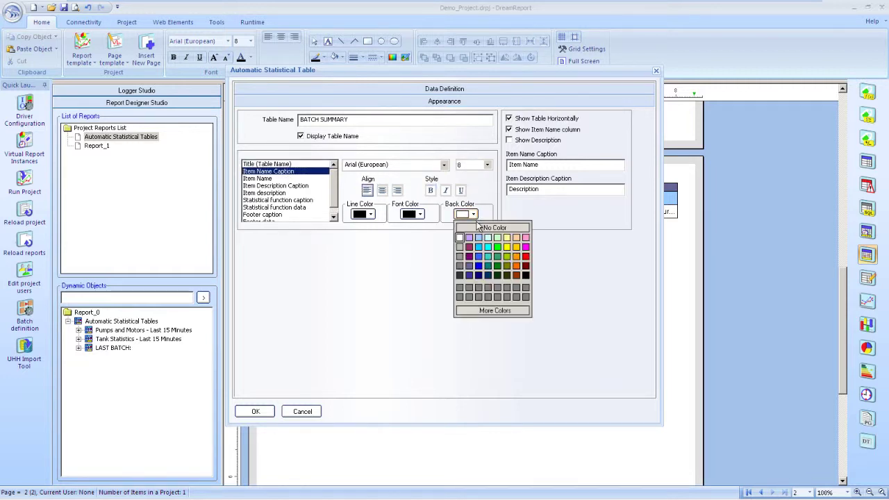
{"action": "left_click", "coordinate": [419, 215]}
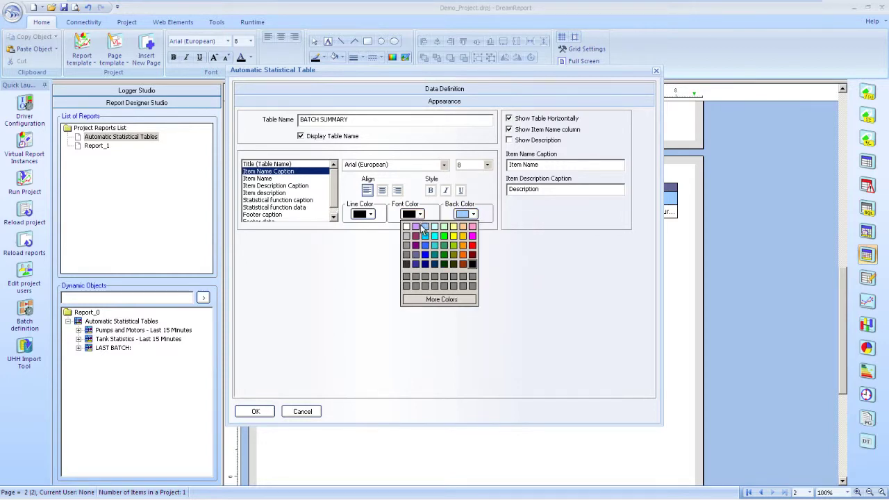
{"action": "left_click", "coordinate": [425, 237]}
{"action": "left_click", "coordinate": [282, 199]}
{"action": "key", "text": "Return"}
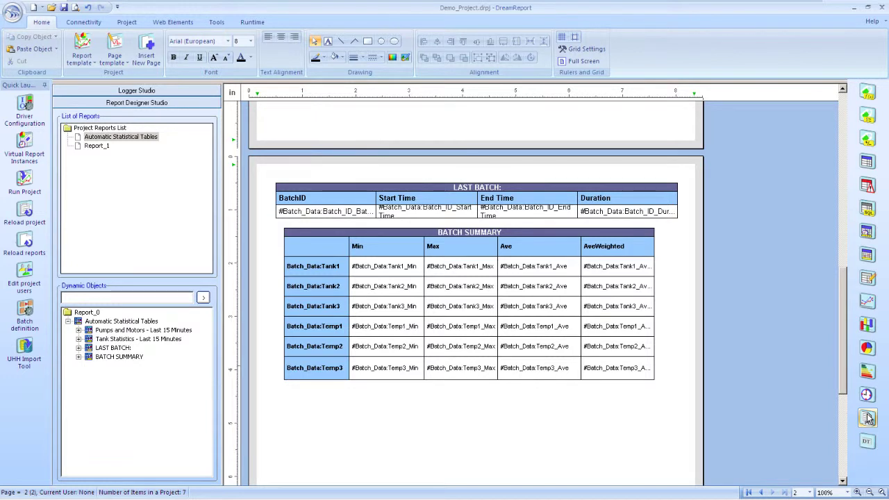
- Add a plain page number to the page footer
{"action": "left_click", "coordinate": [867, 418]}
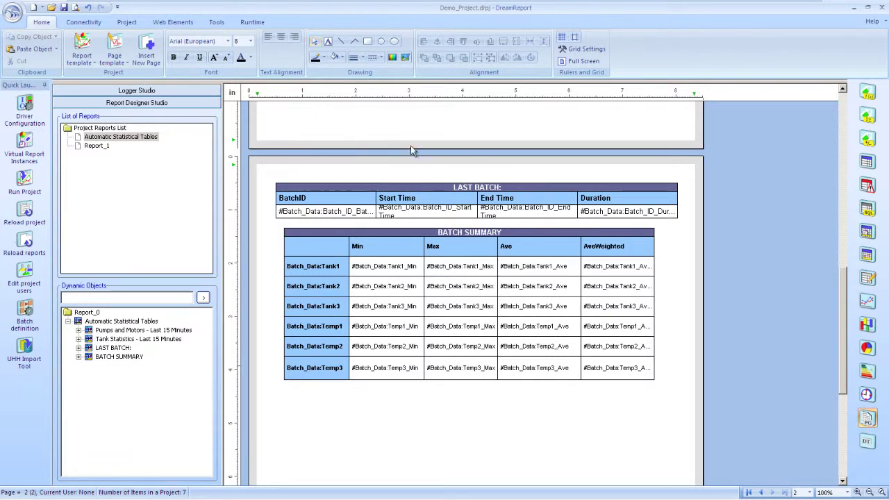
{"action": "left_click", "coordinate": [351, 141]}
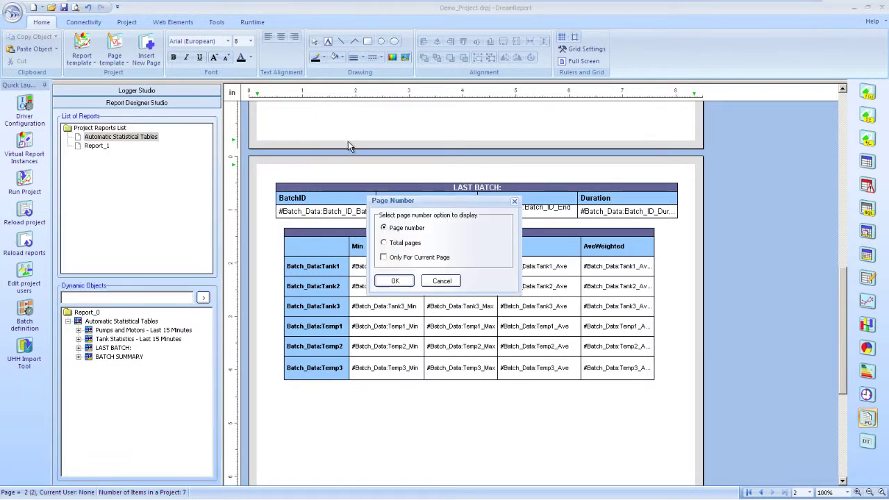
{"action": "left_click", "coordinate": [394, 280]}
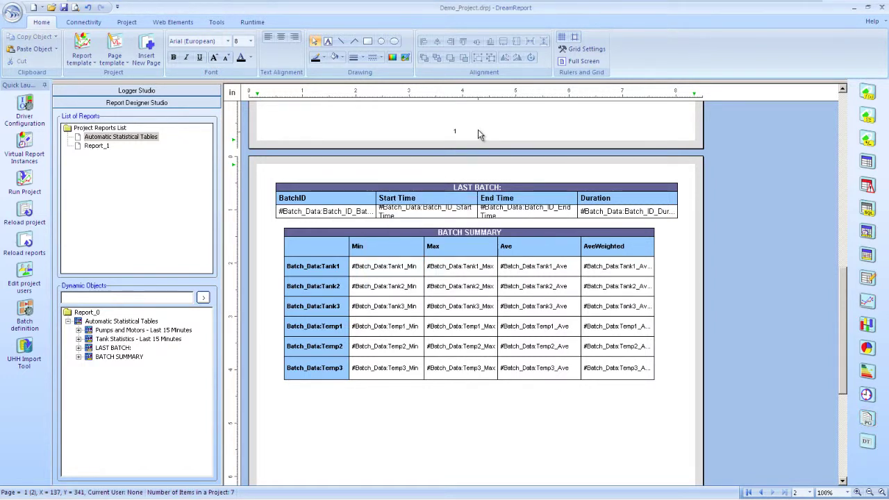
- Set 22.jpg from the Report Backgrounds folder as the report's background picture
{"action": "right_click", "coordinate": [524, 131]}
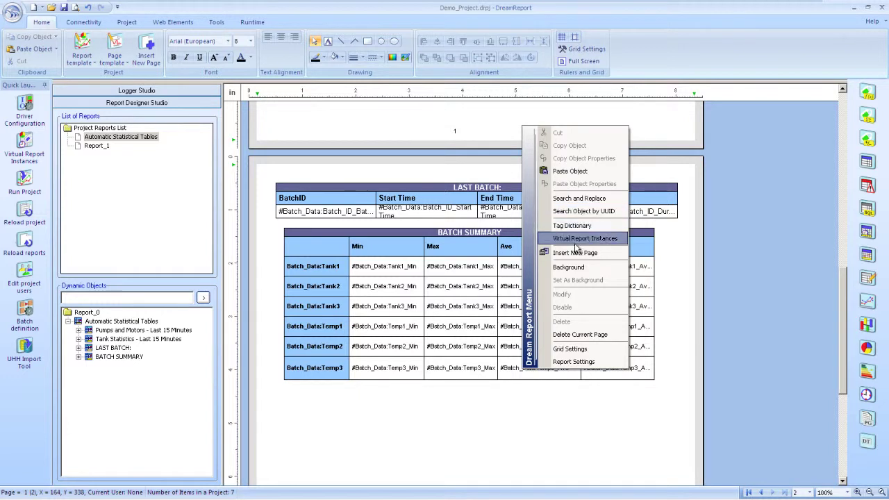
{"action": "left_click", "coordinate": [577, 267]}
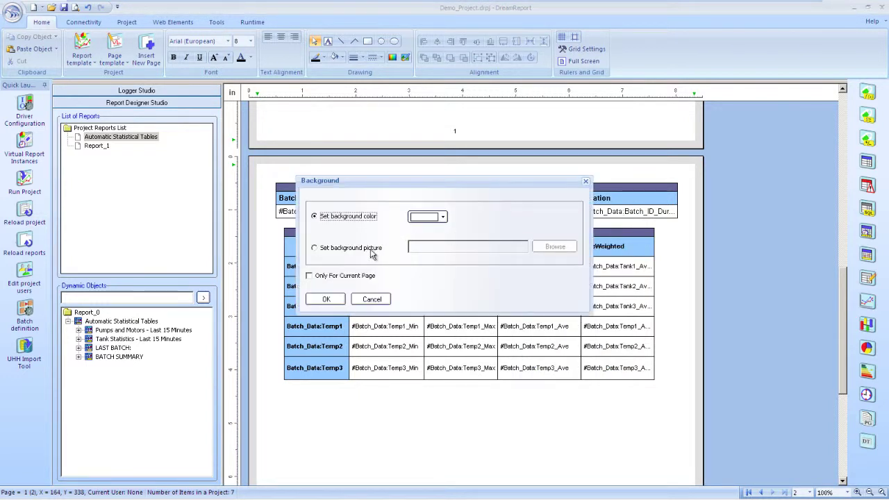
{"action": "left_click", "coordinate": [377, 249]}
{"action": "left_click", "coordinate": [554, 247]}
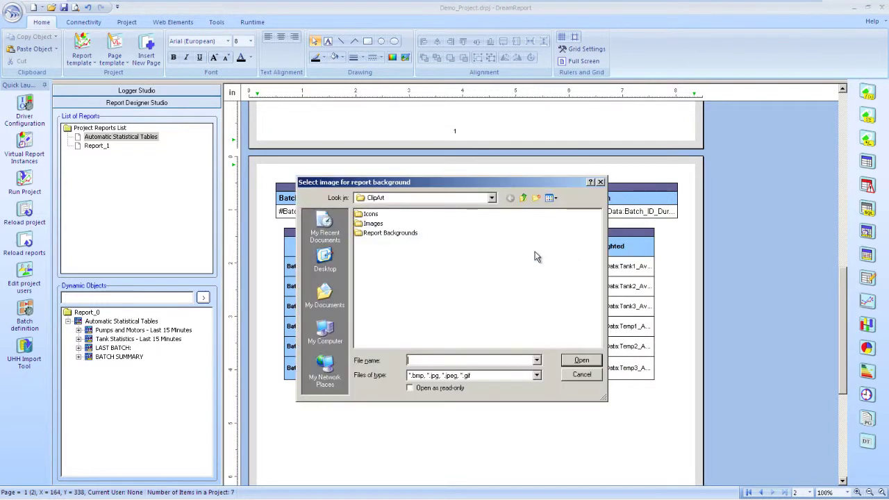
{"action": "double_click", "coordinate": [388, 235]}
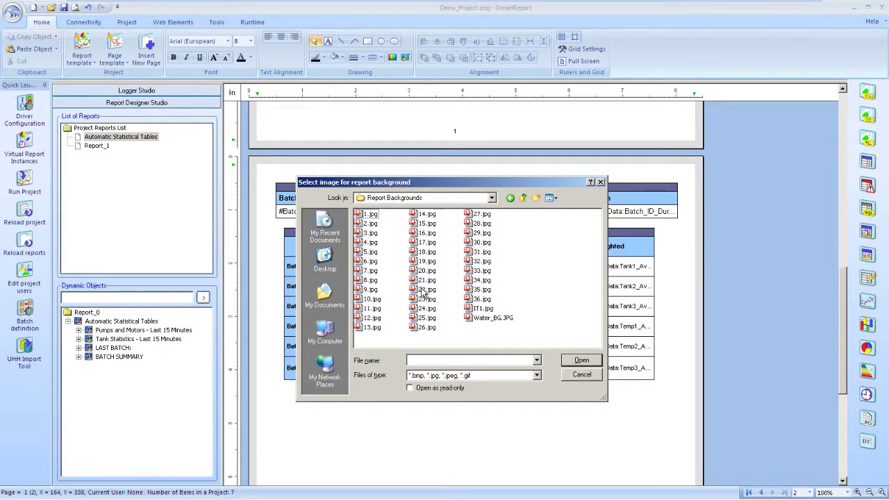
{"action": "double_click", "coordinate": [424, 291]}
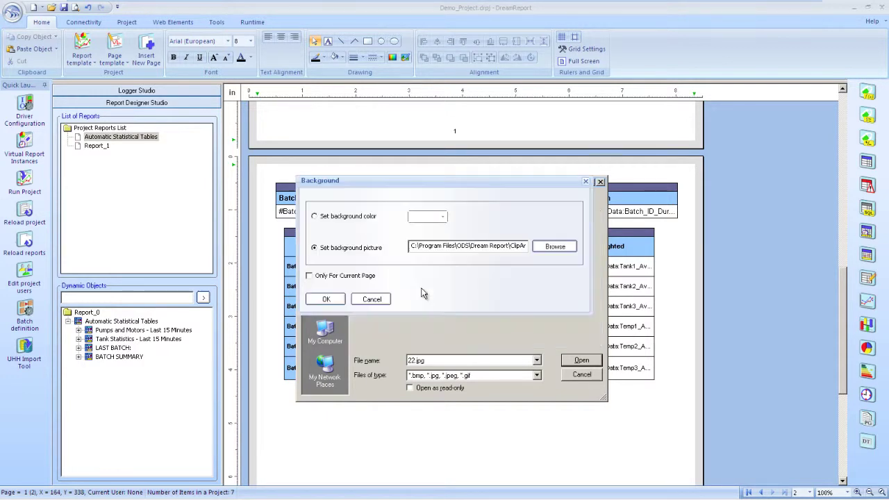
{"action": "left_click", "coordinate": [326, 300]}
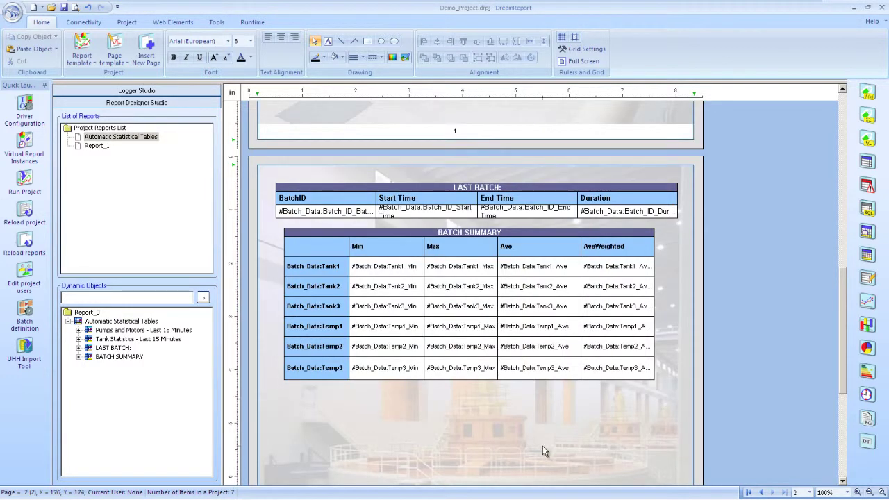
{"action": "scroll", "coordinate": [522, 384], "scroll_direction": "down", "scroll_amount": 4}
{"action": "scroll", "coordinate": [520, 363], "scroll_direction": "up", "scroll_amount": 2}
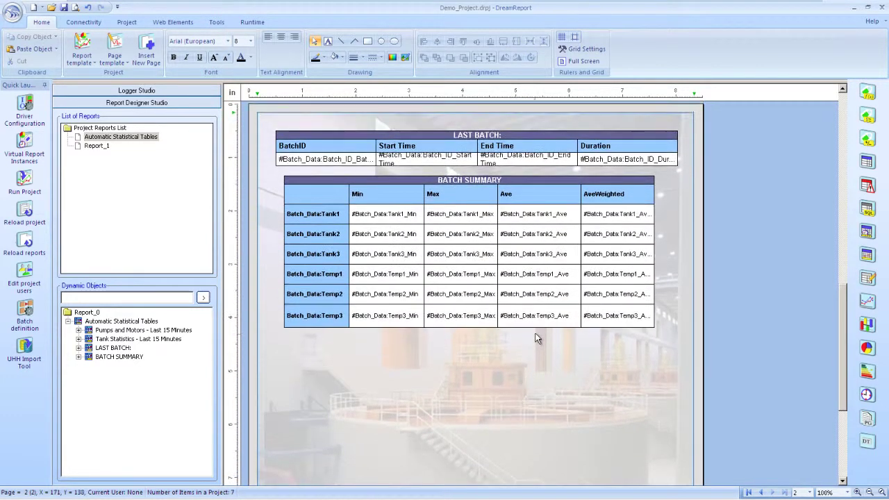
- Save and reload the reports, then generate the Automatic Statistical Tables report
{"action": "scroll", "coordinate": [537, 336], "scroll_direction": "up", "scroll_amount": 3}
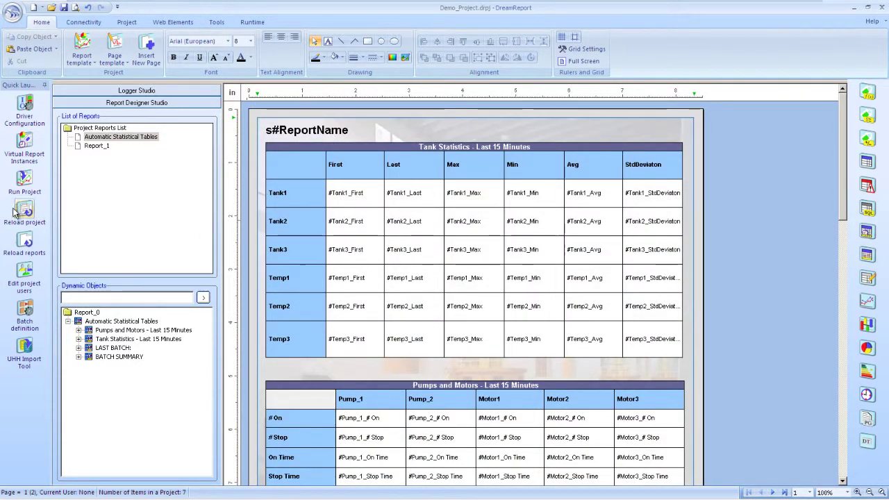
{"action": "left_click", "coordinate": [23, 246]}
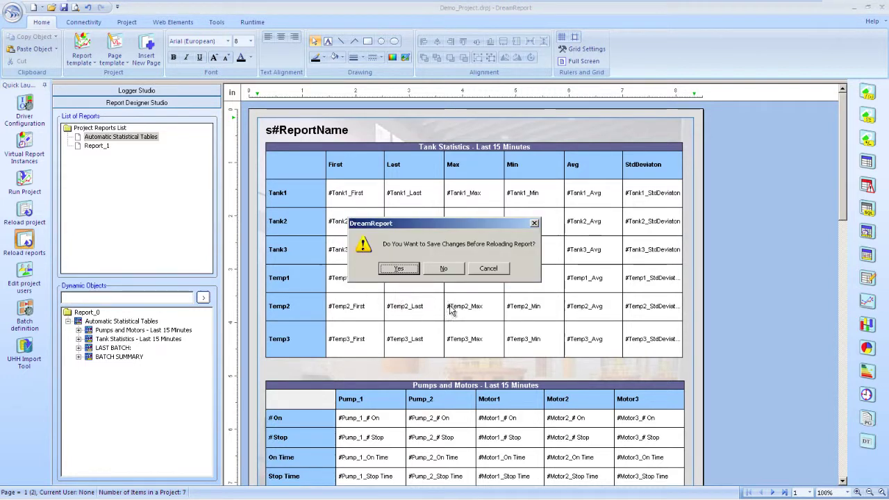
{"action": "left_click", "coordinate": [393, 270]}
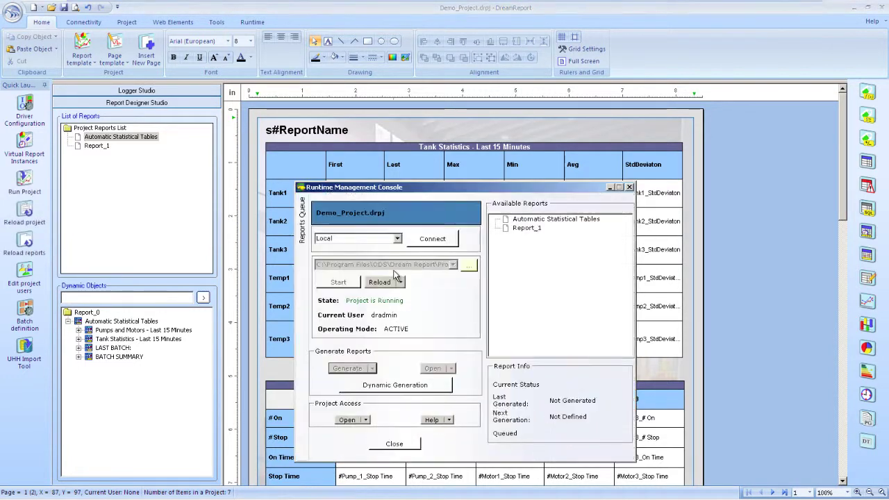
{"action": "left_click", "coordinate": [589, 219]}
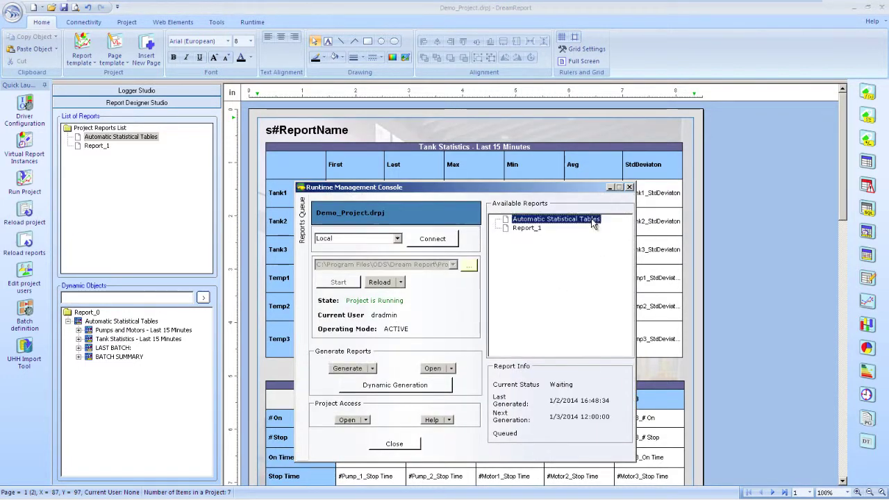
{"action": "left_click", "coordinate": [370, 368]}
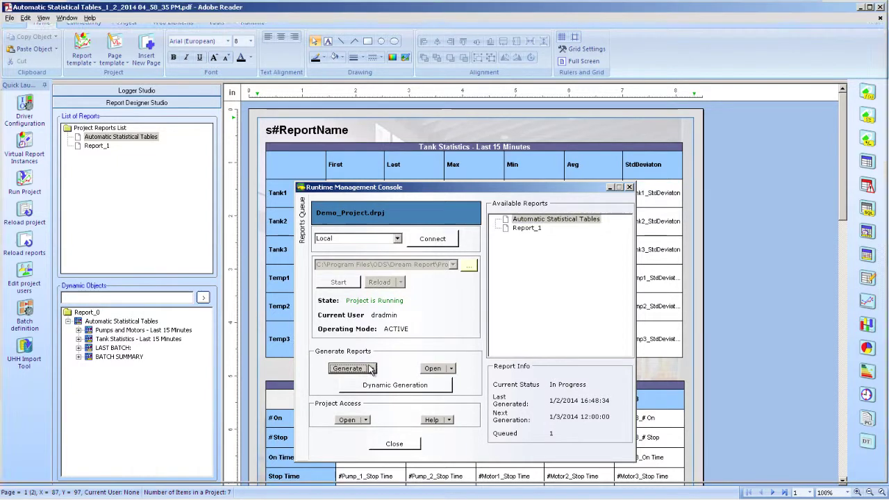
- Scroll through the generated PDF to review page 2's LAST BATCH: and BATCH SUMMARY tables
{"action": "scroll", "coordinate": [277, 202], "scroll_direction": "down", "scroll_amount": 4}
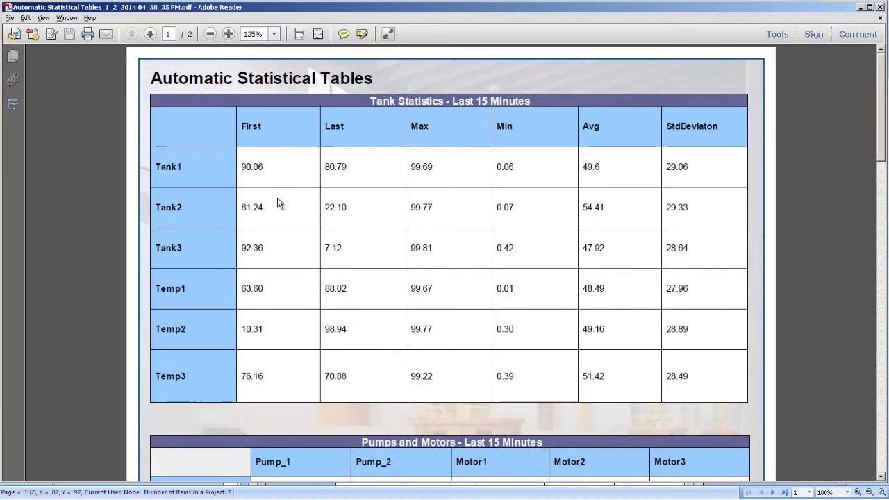
{"action": "scroll", "coordinate": [357, 166], "scroll_direction": "down", "scroll_amount": 10}
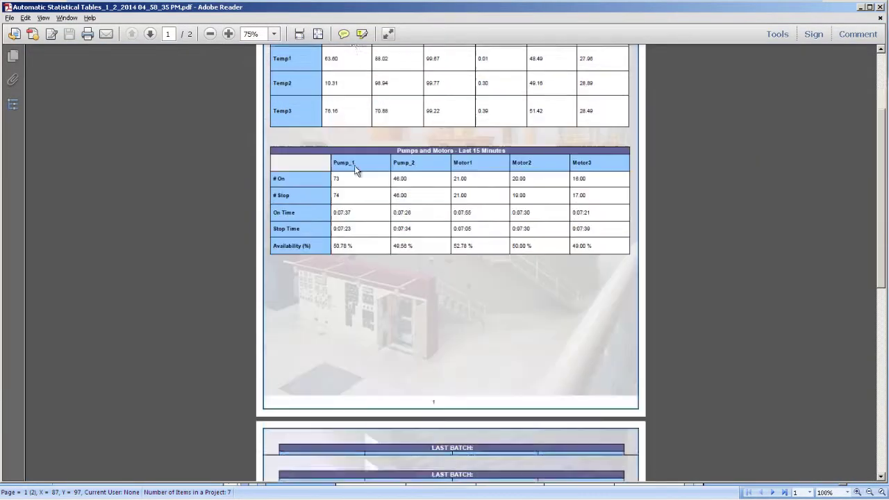
{"action": "scroll", "coordinate": [356, 166], "scroll_direction": "up", "scroll_amount": 1}
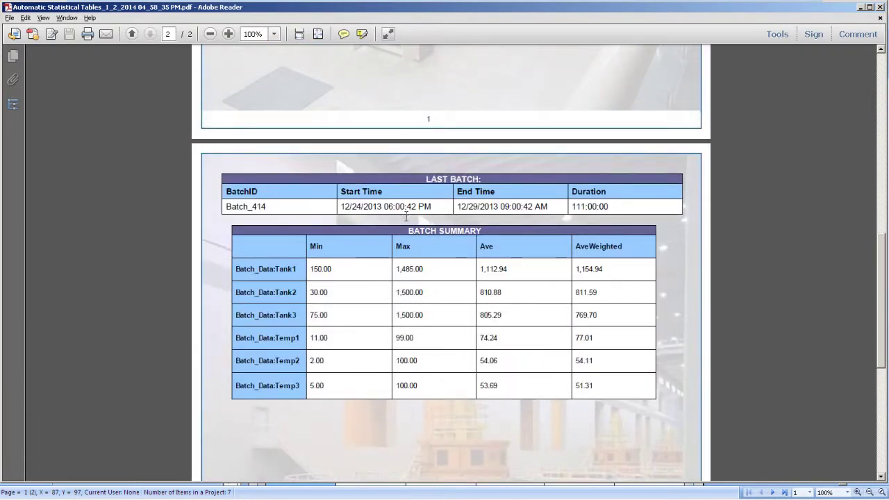